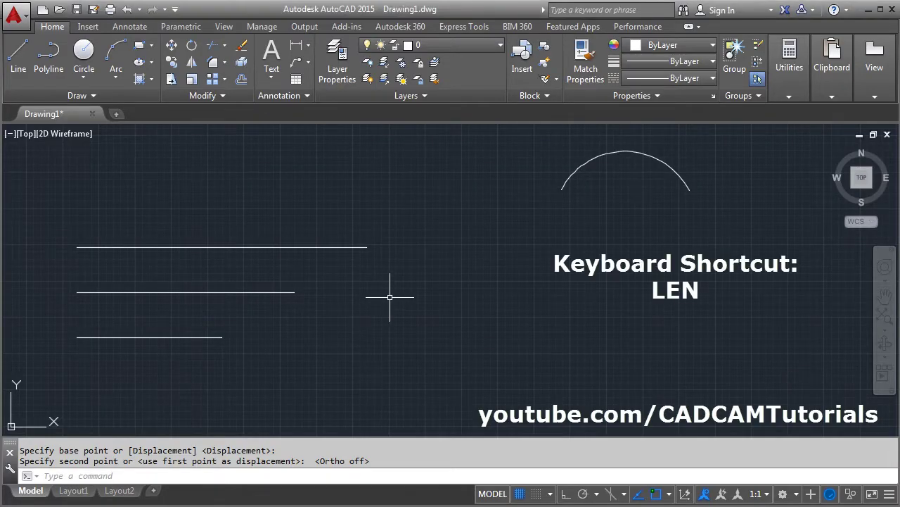
Start LENGTHEN with LEN and measure the top line, which reports 20.0000.
{"action": "type", "text": "le"}
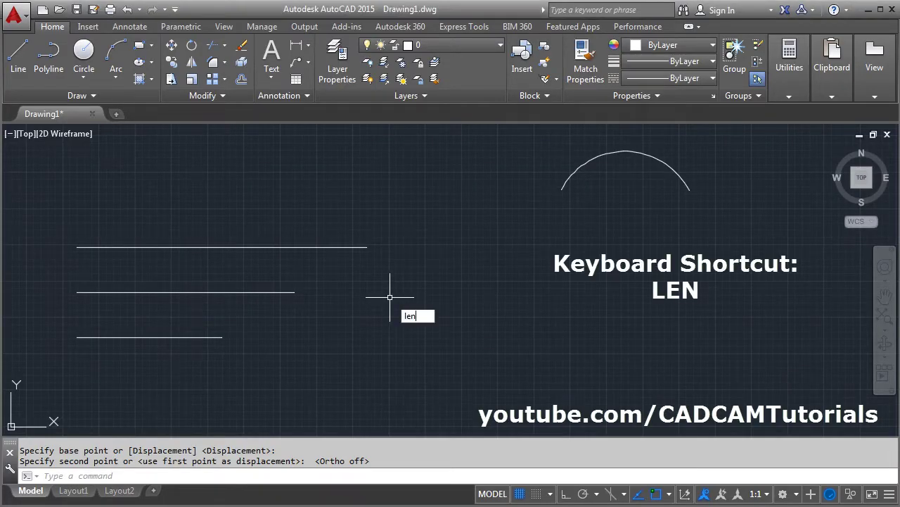
{"action": "type", "text": "n"}
{"action": "key", "text": "Return"}
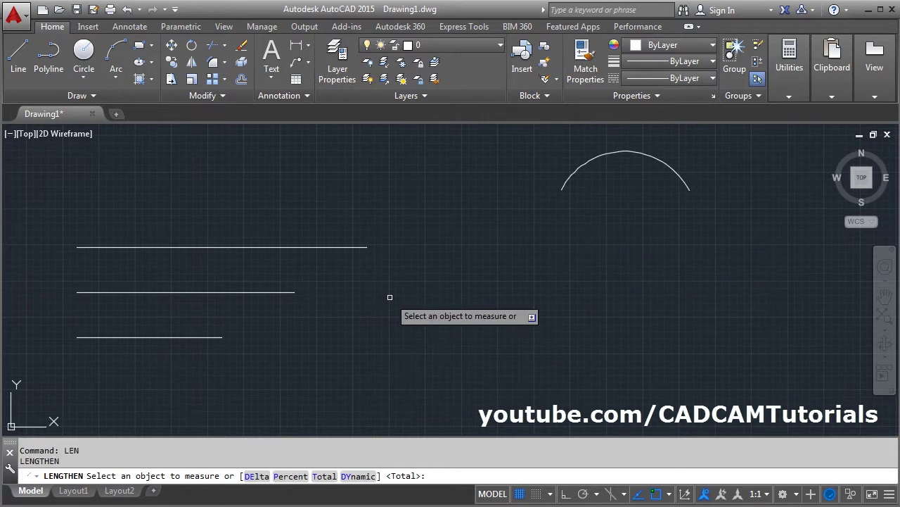
{"action": "left_click", "coordinate": [259, 247]}
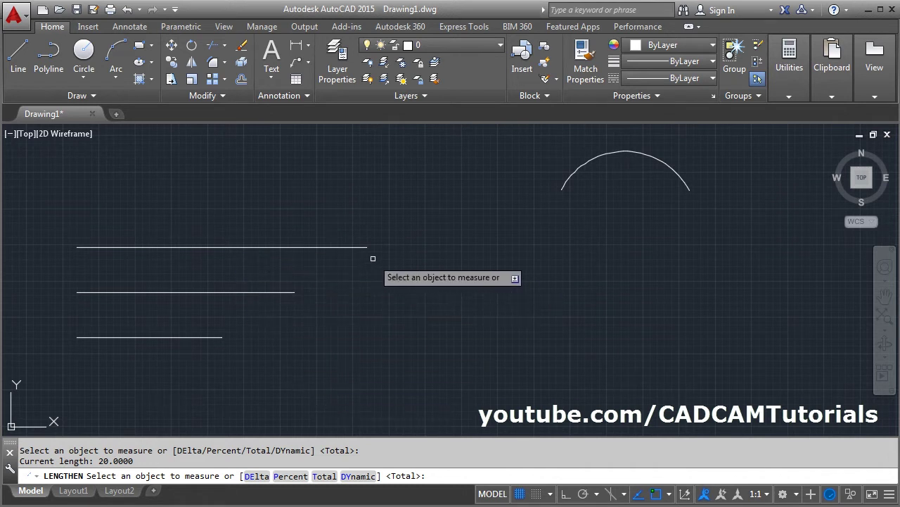
Lengthen the top, middle and bottom lines by a delta of 10, extending the top line three times.
{"action": "left_click", "coordinate": [255, 476]}
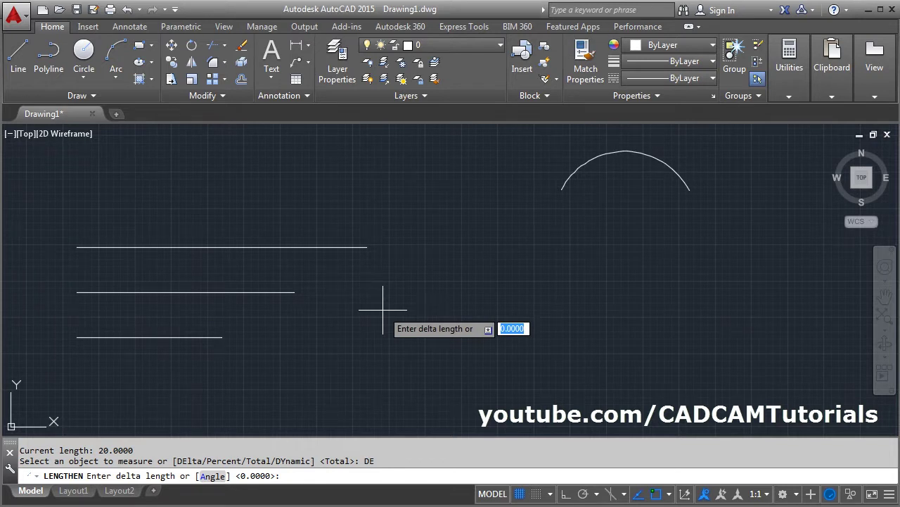
{"action": "type", "text": "1"}
{"action": "key", "text": "Return"}
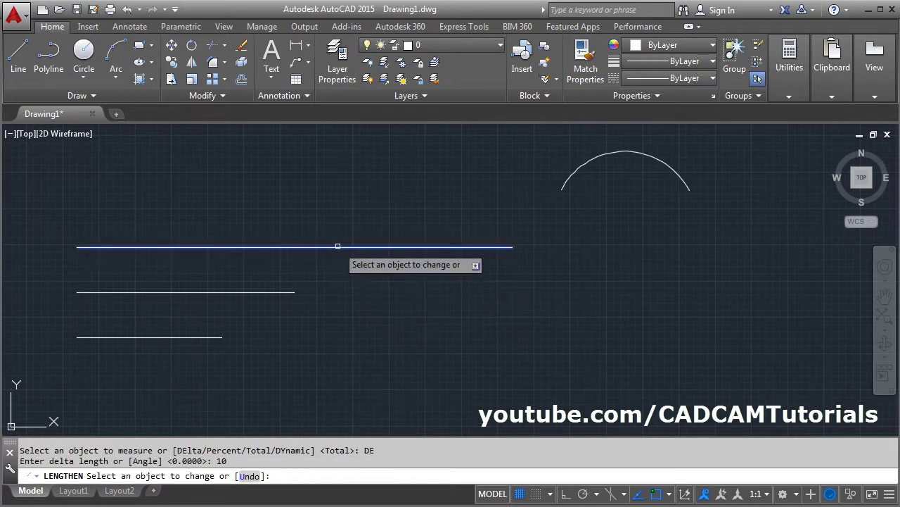
{"action": "left_click", "coordinate": [338, 247]}
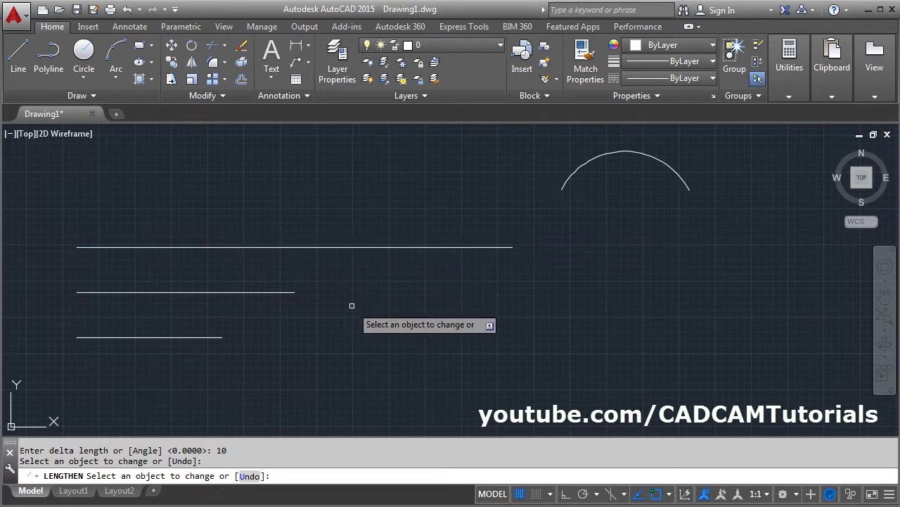
{"action": "left_click", "coordinate": [90, 293]}
{"action": "scroll", "coordinate": [151, 300], "scroll_direction": "down", "scroll_amount": 2}
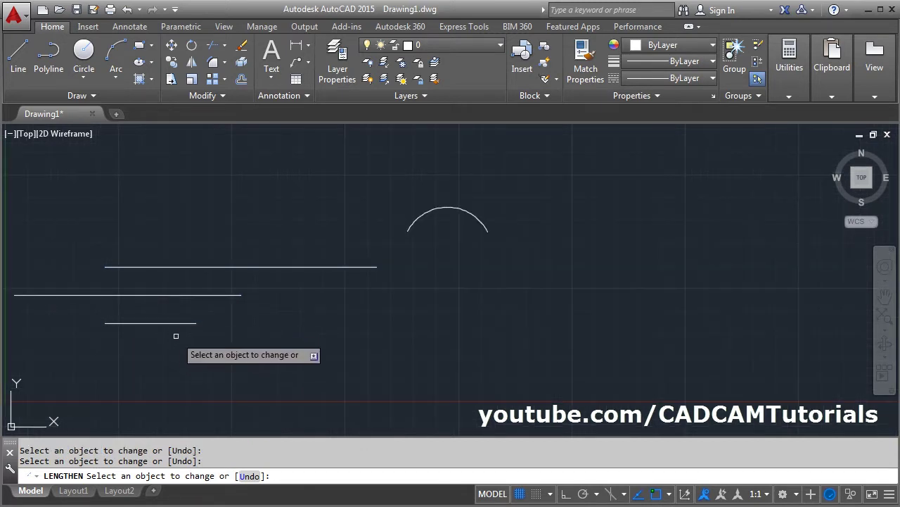
{"action": "left_click", "coordinate": [192, 323]}
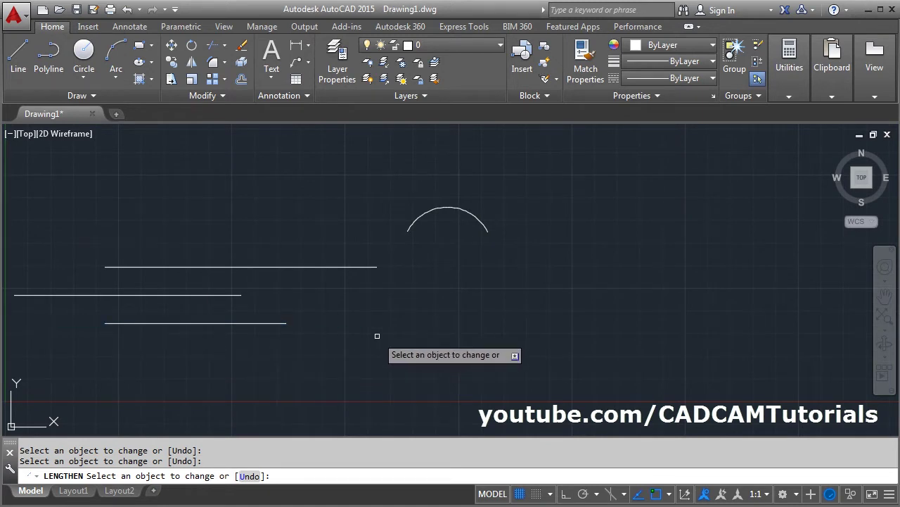
{"action": "left_click", "coordinate": [310, 268]}
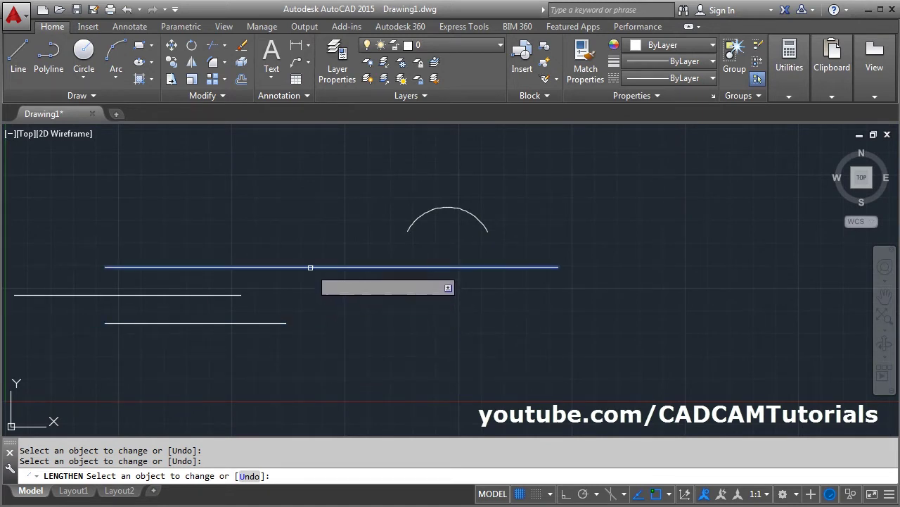
{"action": "left_click", "coordinate": [364, 267]}
{"action": "middle_click_drag", "start_coordinate": [294, 332], "coordinate": [353, 340]}
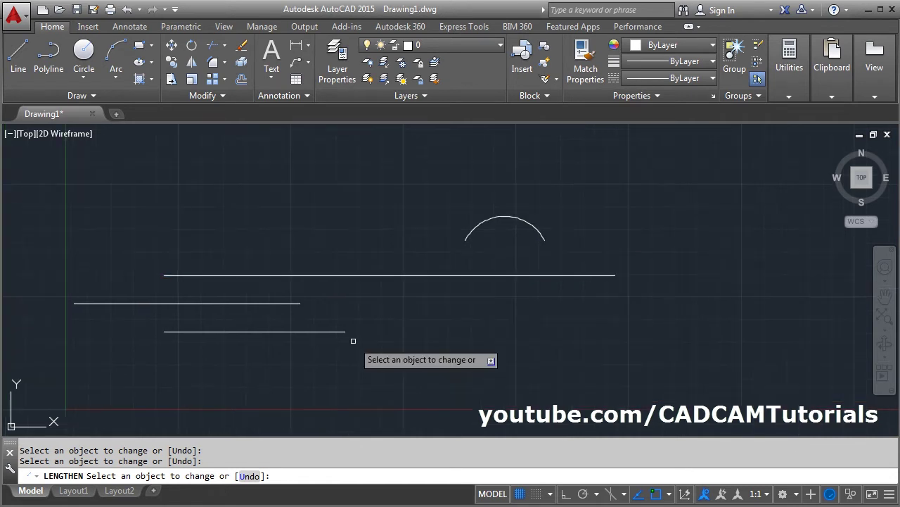
{"action": "key", "text": "Return"}
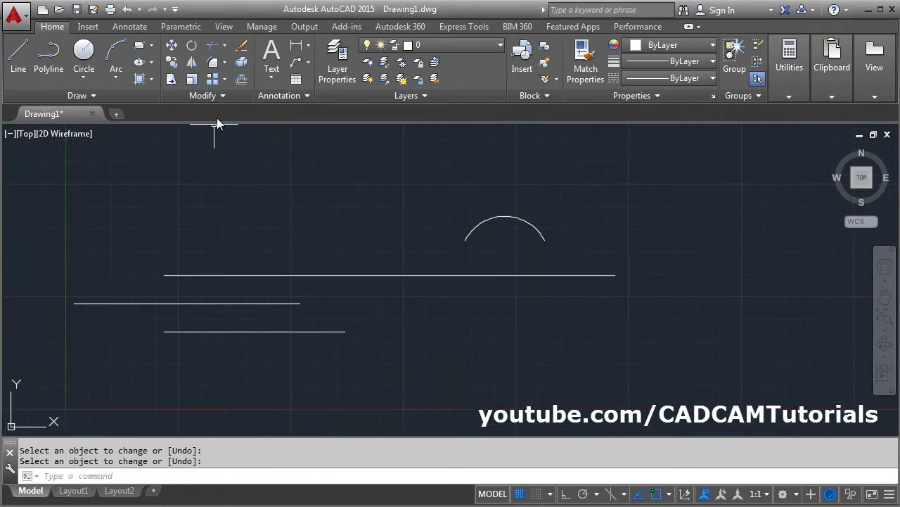
Lengthen the arc's right end twice with a delta of 2.
{"action": "left_click", "coordinate": [217, 95]}
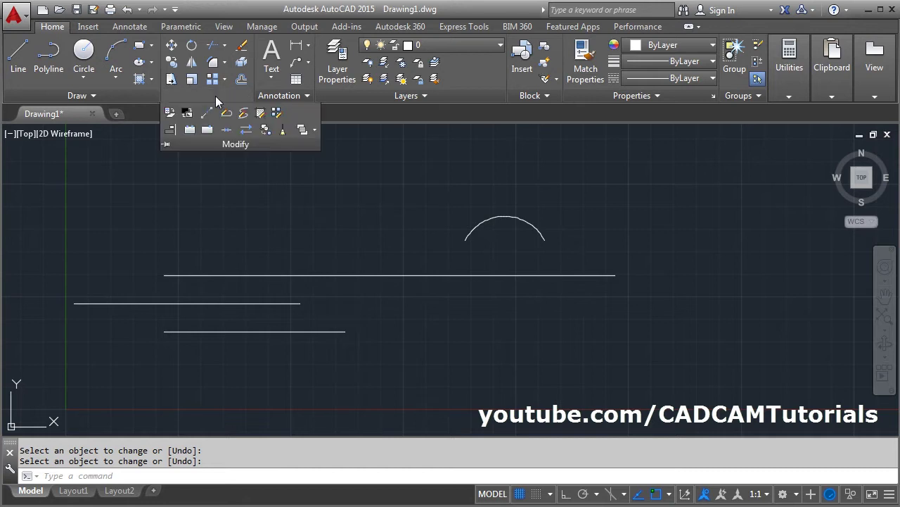
{"action": "left_click", "coordinate": [208, 112]}
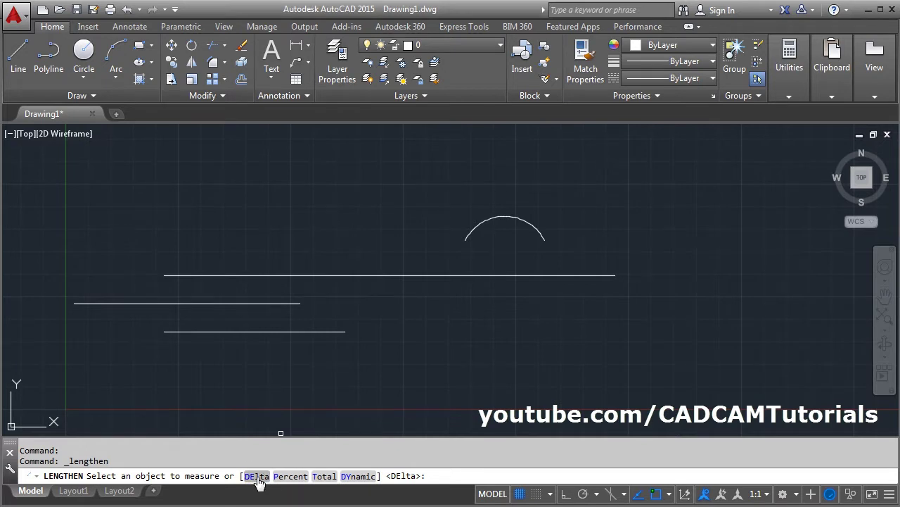
{"action": "left_click", "coordinate": [257, 476]}
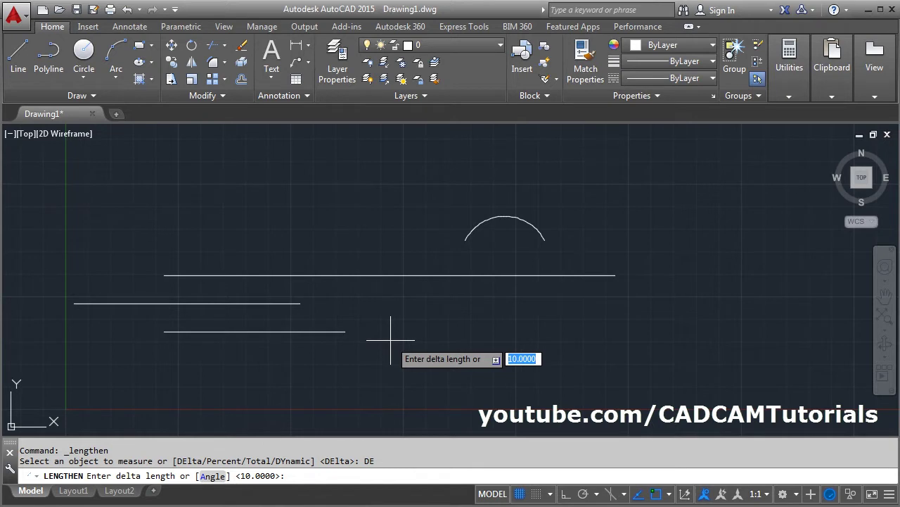
{"action": "type", "text": "2"}
{"action": "key", "text": "Return"}
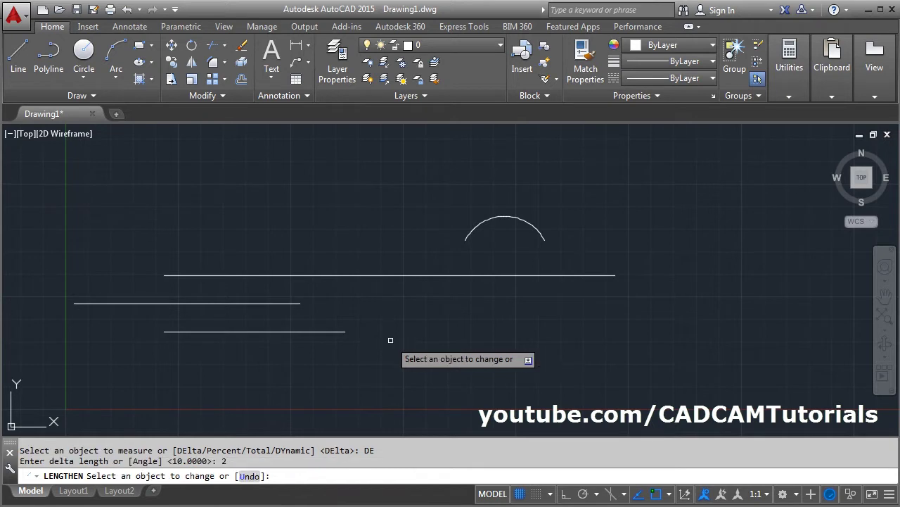
{"action": "left_click", "coordinate": [543, 233]}
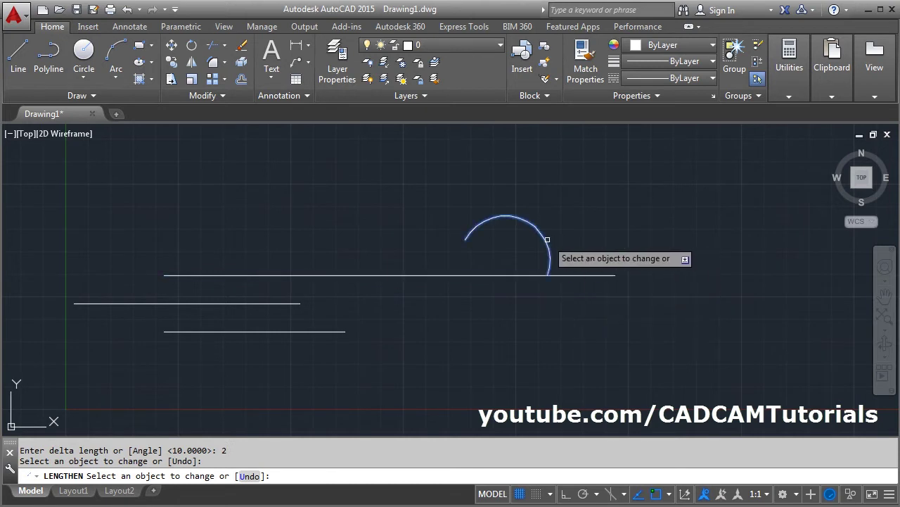
{"action": "left_click", "coordinate": [550, 252]}
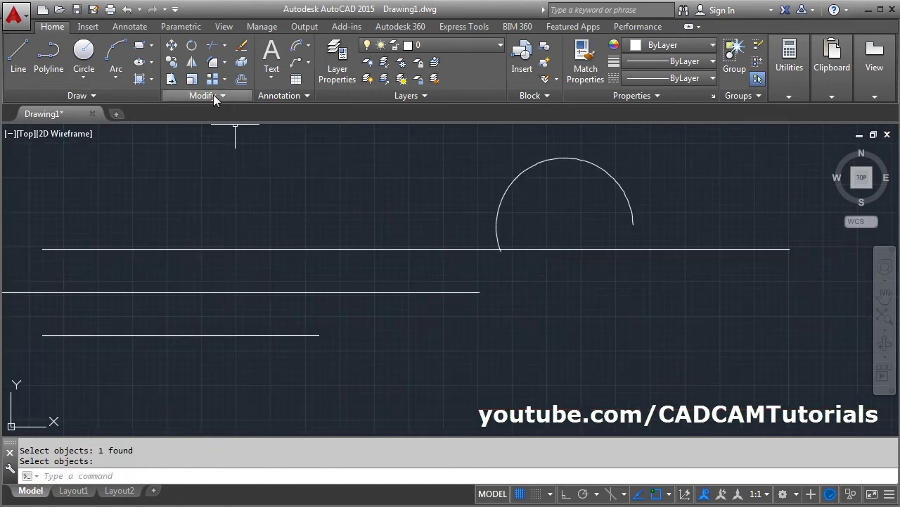
{"action": "left_click", "coordinate": [213, 94]}
{"action": "left_click", "coordinate": [206, 112]}
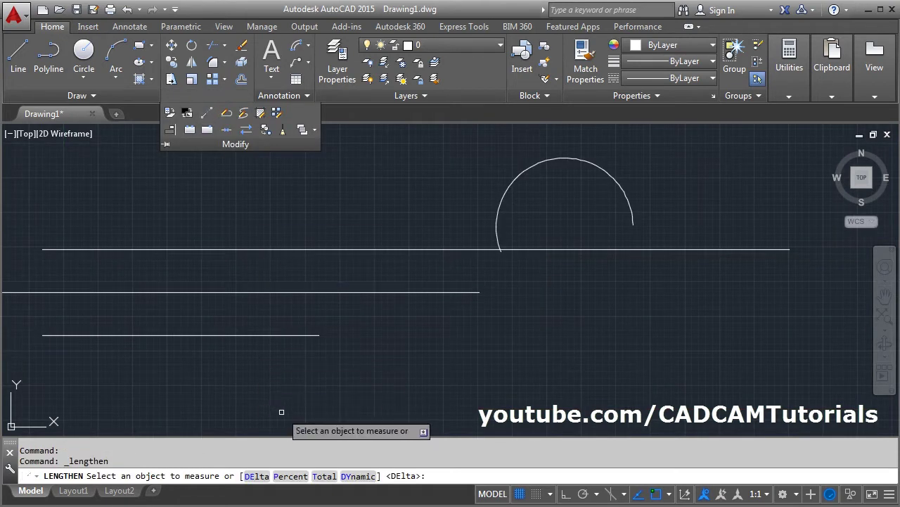
Shorten the middle line once, the top line three times and the arc with a delta of -10.
{"action": "left_click", "coordinate": [257, 476]}
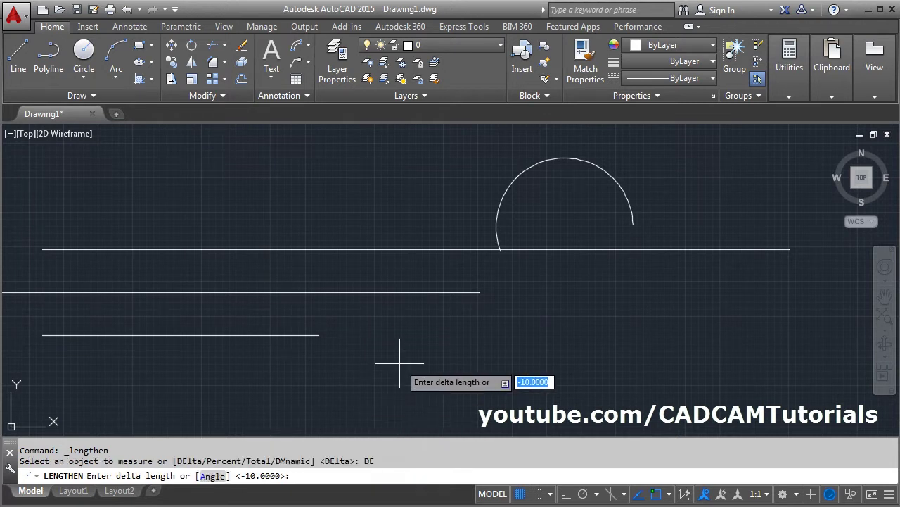
{"action": "type", "text": "-10"}
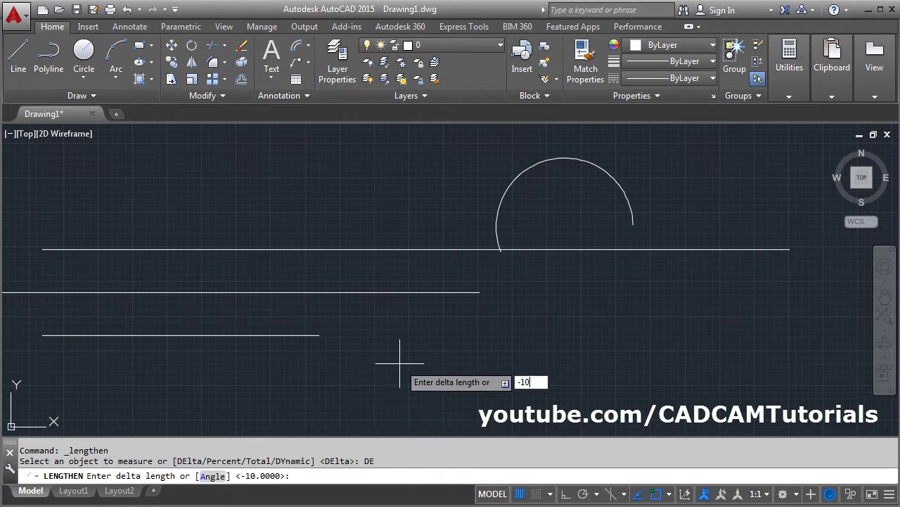
{"action": "key", "text": "Return"}
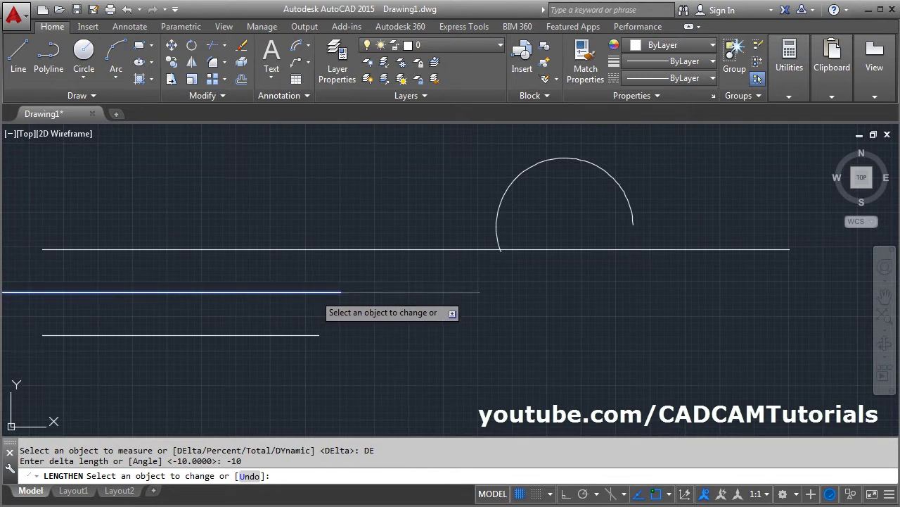
{"action": "left_click", "coordinate": [315, 292]}
{"action": "left_click", "coordinate": [436, 249]}
{"action": "left_click", "coordinate": [409, 250]}
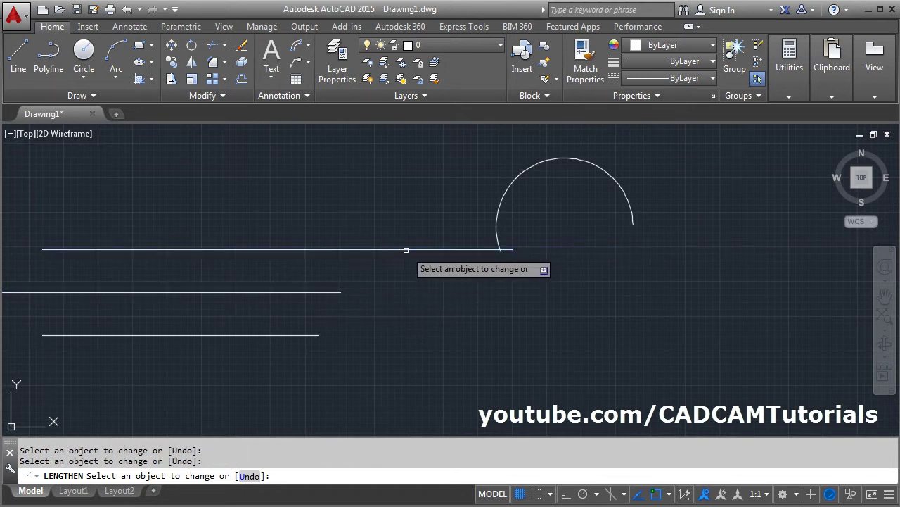
{"action": "left_click", "coordinate": [332, 249]}
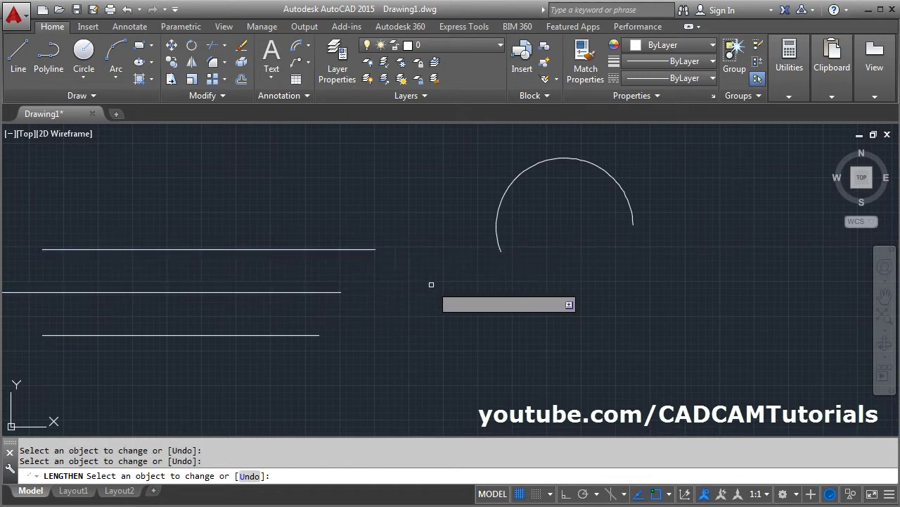
{"action": "left_click", "coordinate": [497, 222]}
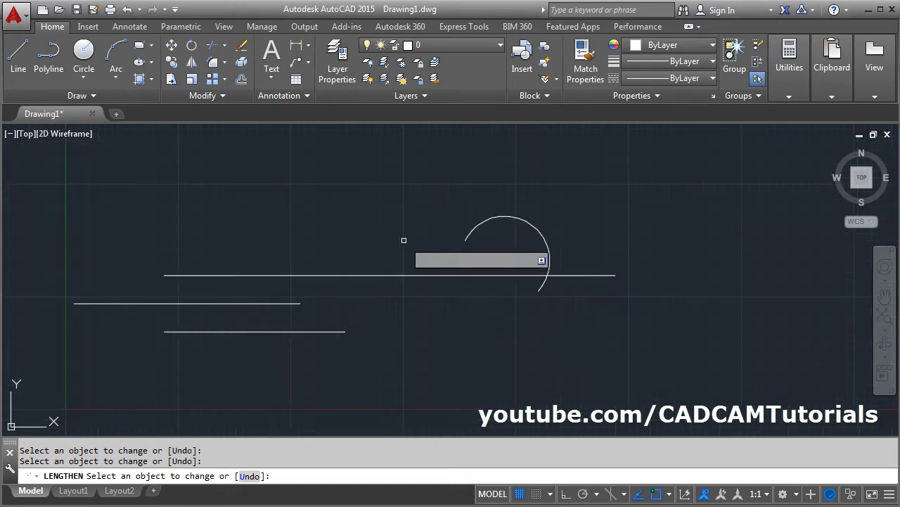
{"action": "key", "text": "Return"}
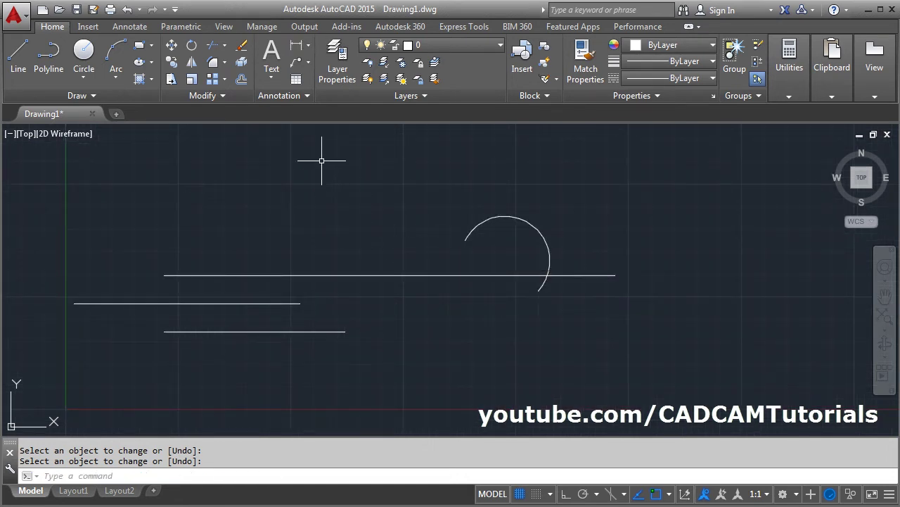
Use Percent 50 to halve the top line twice and the arc once.
{"action": "key", "text": "Return"}
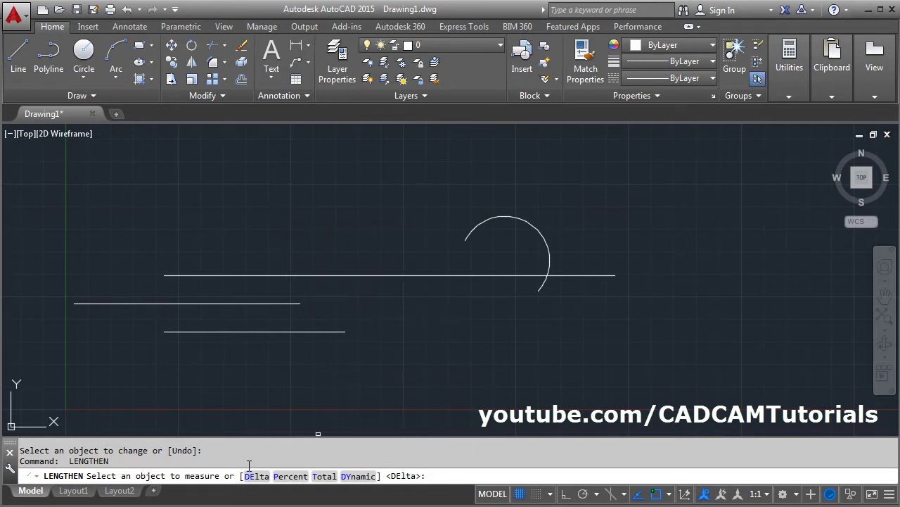
{"action": "left_click", "coordinate": [287, 477]}
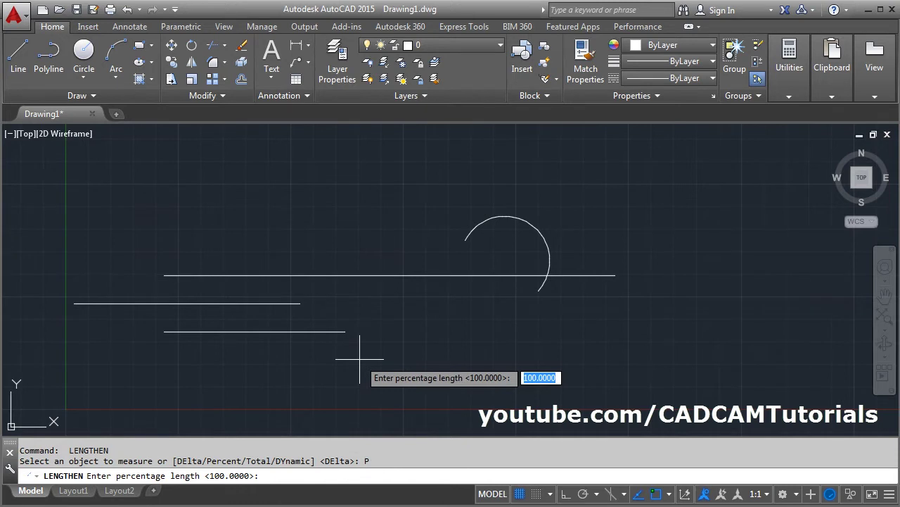
{"action": "type", "text": "50"}
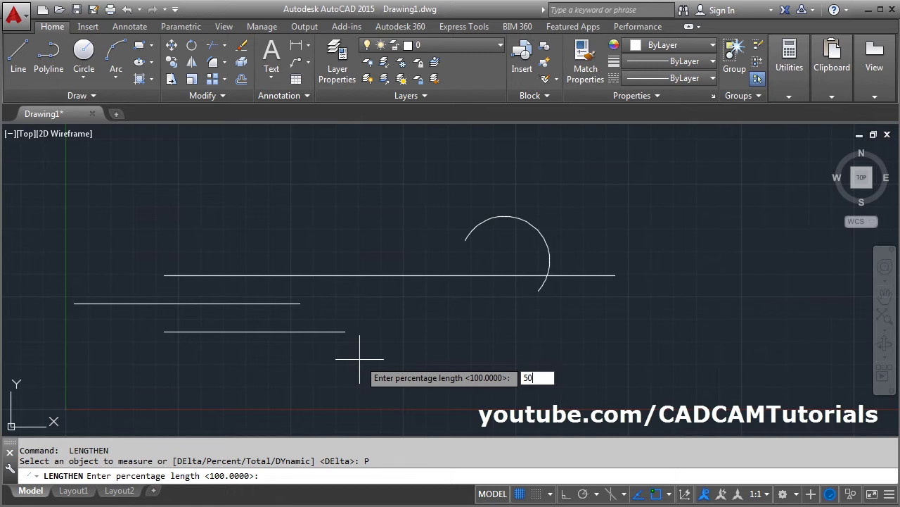
{"action": "key", "text": "Return"}
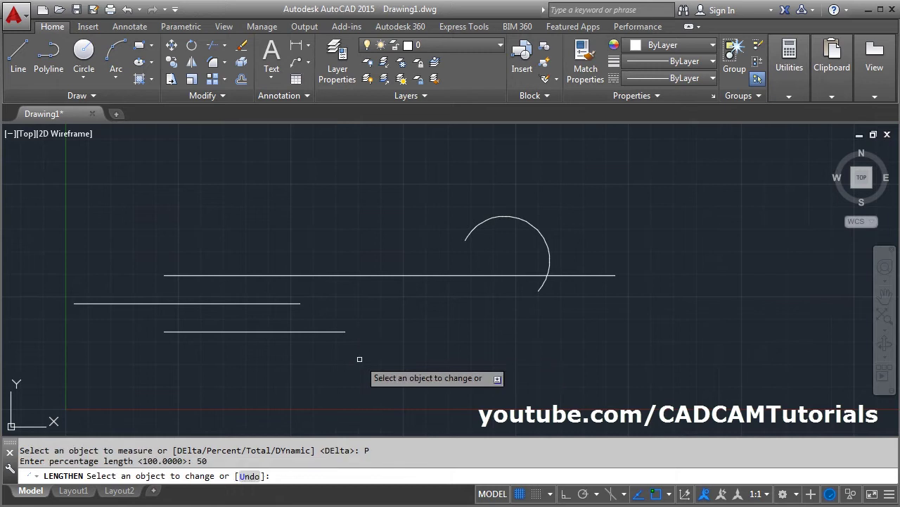
{"action": "left_click", "coordinate": [408, 275]}
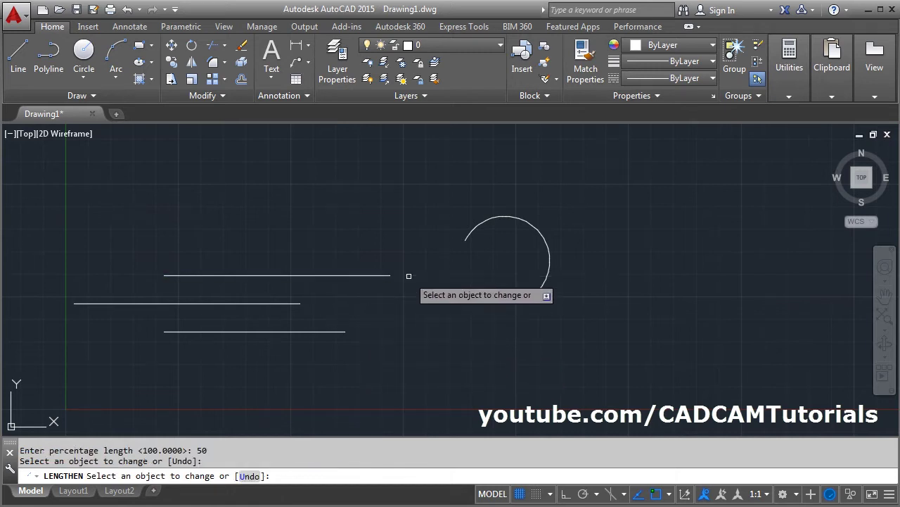
{"action": "left_click", "coordinate": [331, 275]}
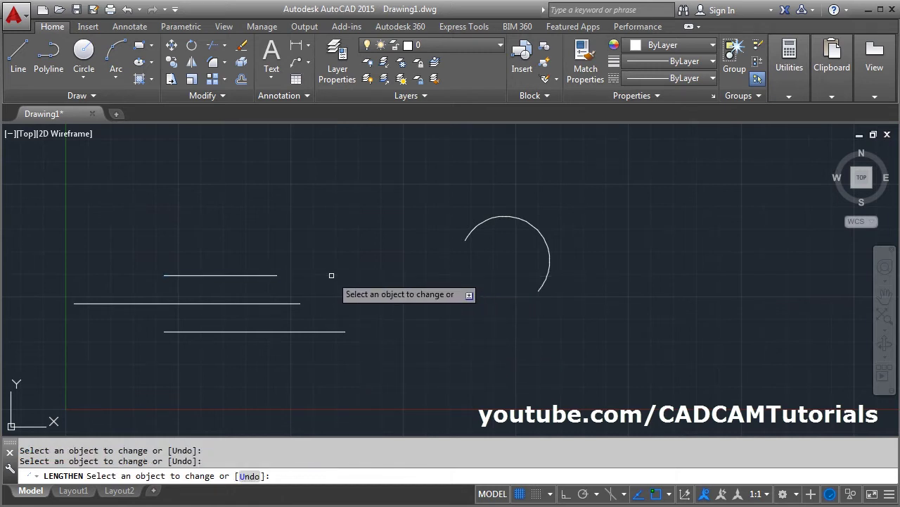
{"action": "left_click", "coordinate": [546, 242]}
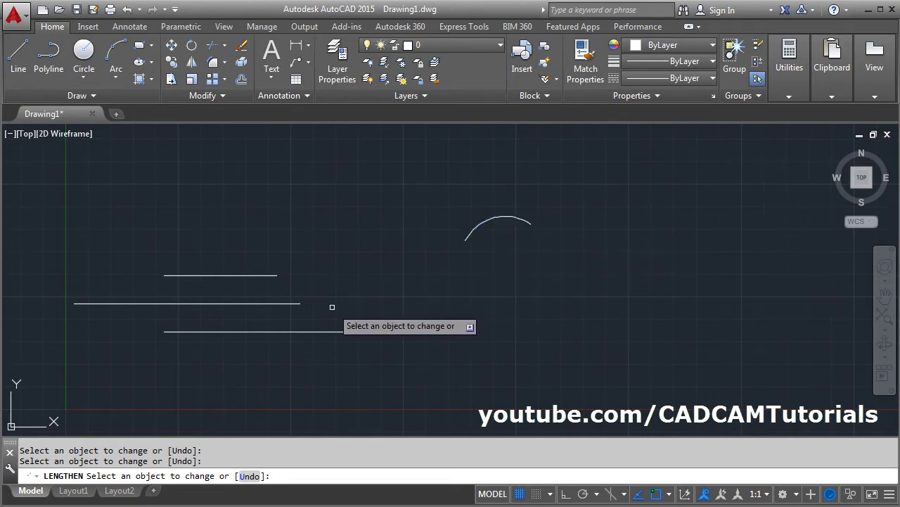
{"action": "key", "text": "Return"}
{"action": "key", "text": "Return"}
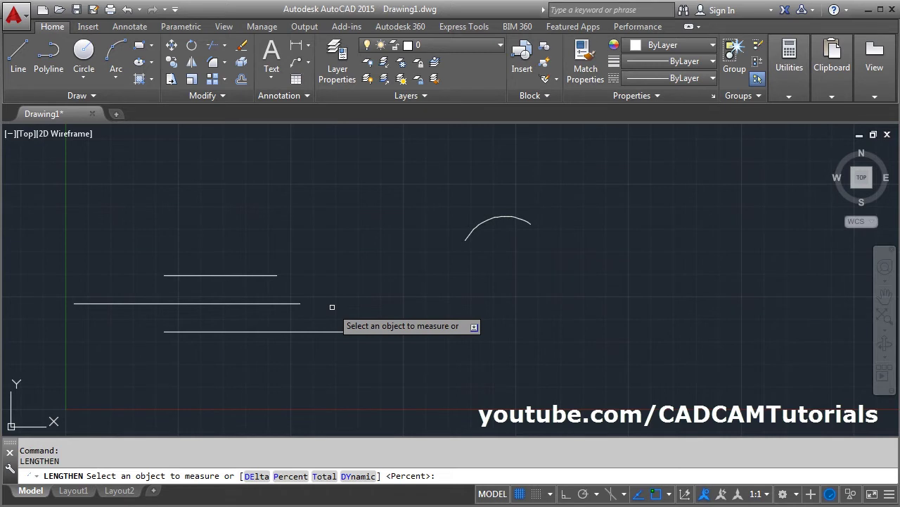
Use Percent 120 to grow the top line repeatedly and the middle line once.
{"action": "left_click", "coordinate": [291, 475]}
{"action": "type", "text": "120"}
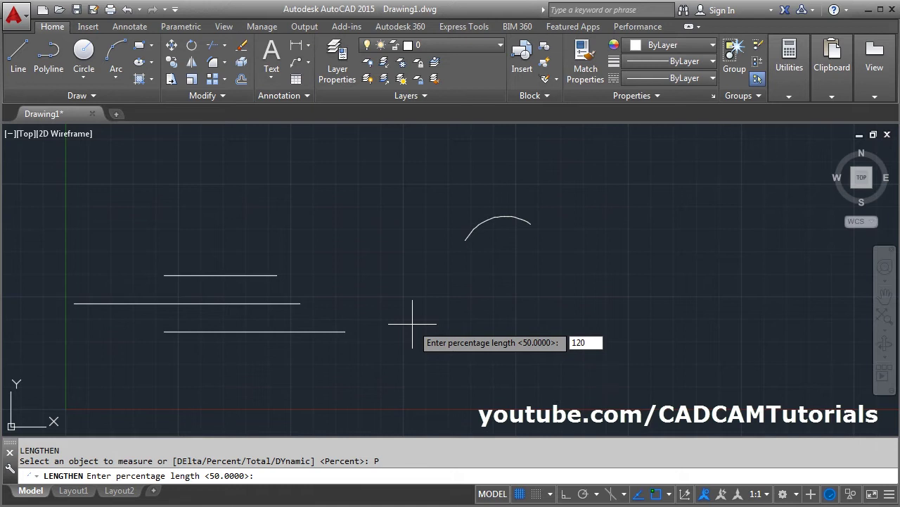
{"action": "key", "text": "Return"}
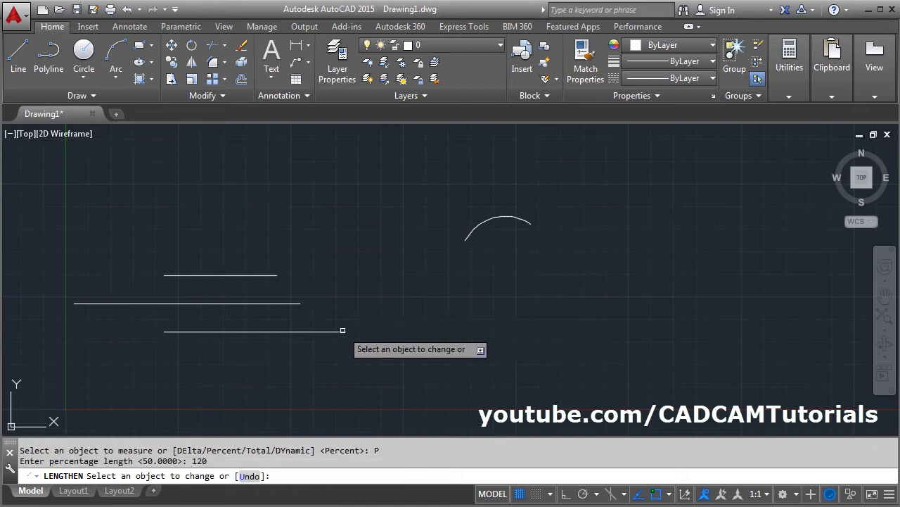
{"action": "left_click", "coordinate": [250, 276]}
{"action": "left_click", "coordinate": [249, 275]}
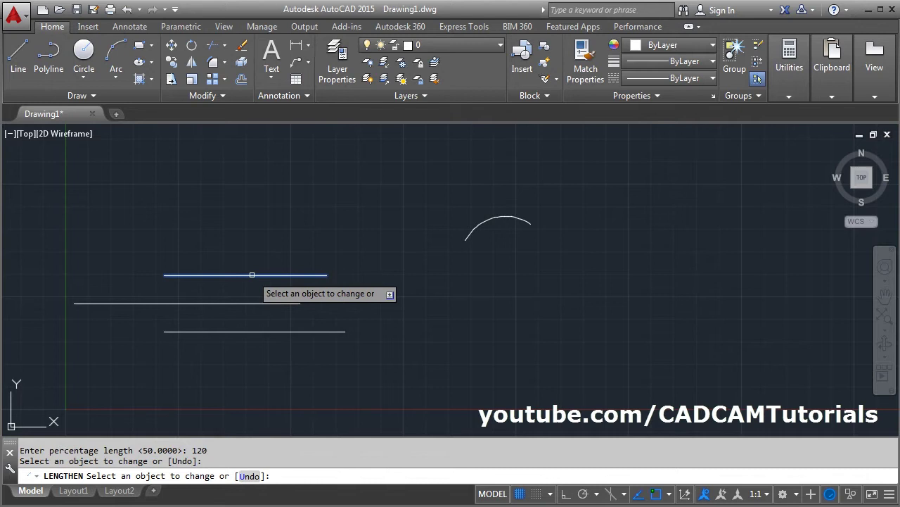
{"action": "left_click", "coordinate": [288, 275]}
{"action": "left_click", "coordinate": [292, 303]}
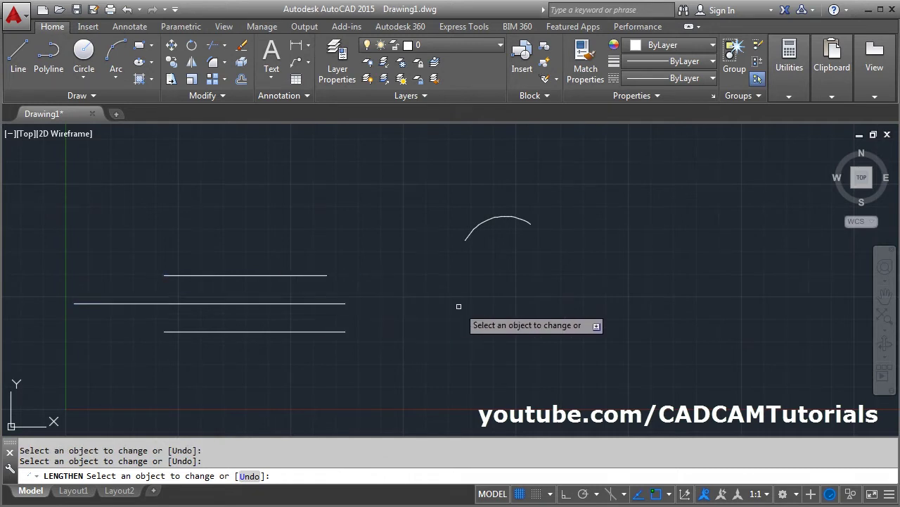
{"action": "key", "text": "Return"}
{"action": "key", "text": "Return"}
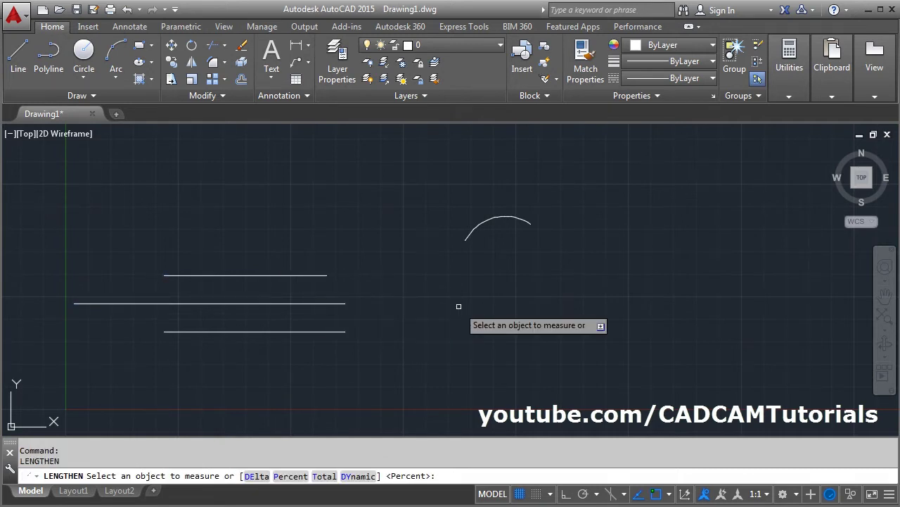
Set the top and middle lines to a total length of 25.
{"action": "left_click", "coordinate": [323, 477]}
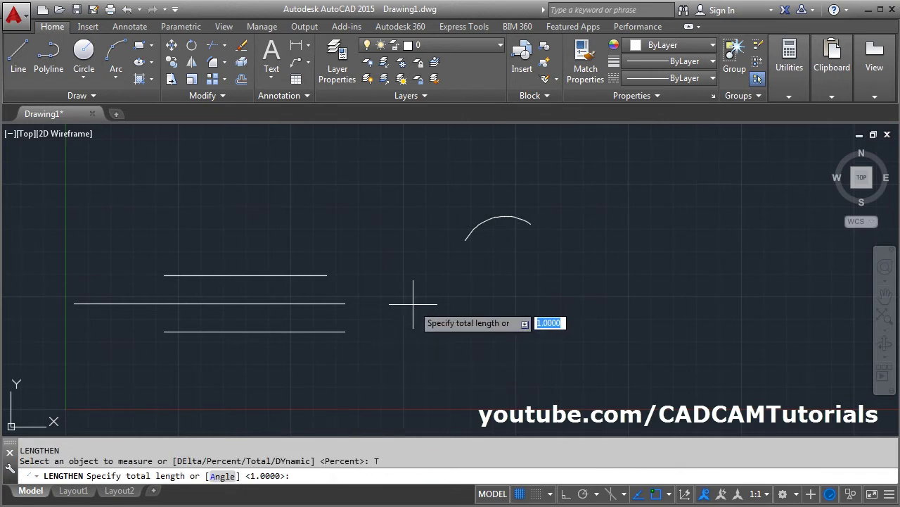
{"action": "type", "text": "25"}
{"action": "key", "text": "Return"}
{"action": "left_click", "coordinate": [284, 275]}
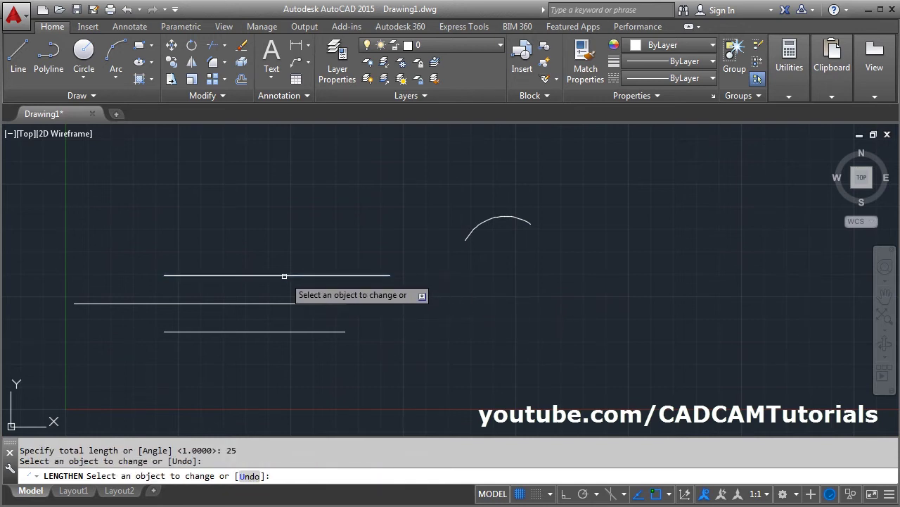
{"action": "left_click", "coordinate": [267, 304]}
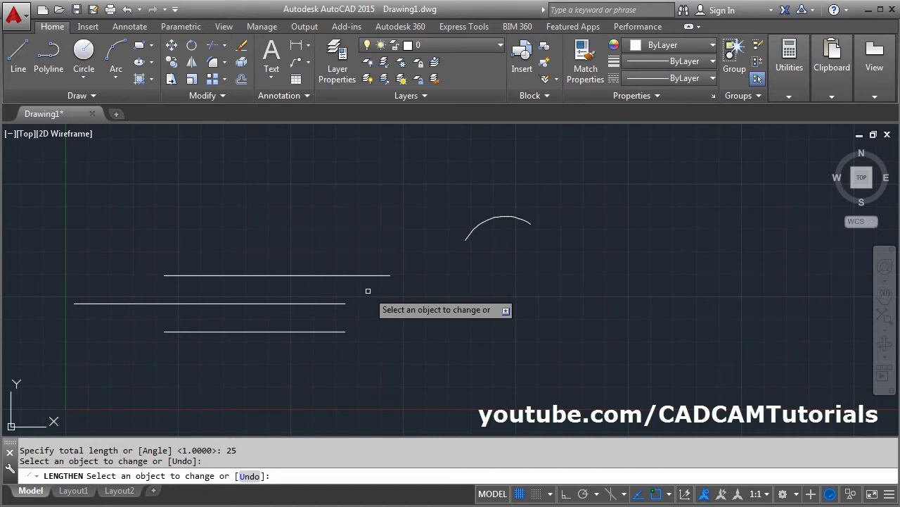
{"action": "key", "text": "Return"}
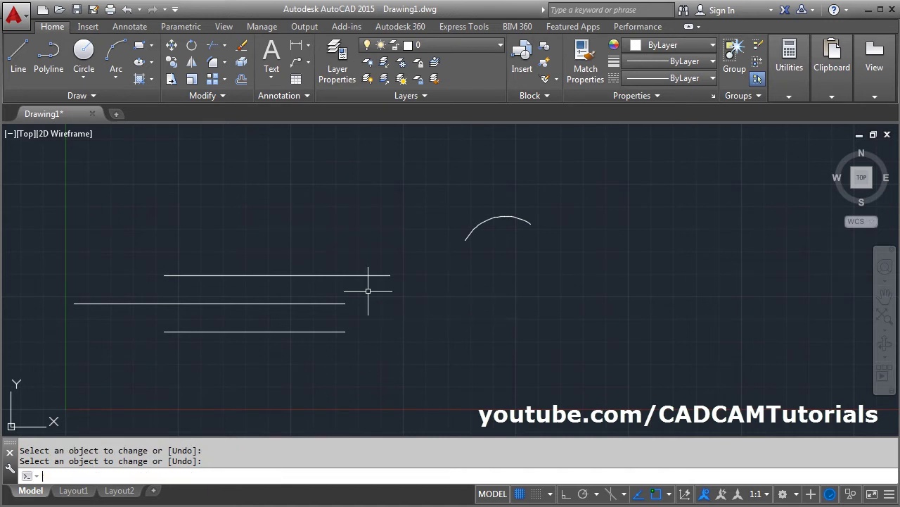
{"action": "left_click", "coordinate": [799, 84]}
{"action": "left_click", "coordinate": [799, 119]}
{"action": "left_click", "coordinate": [166, 275]}
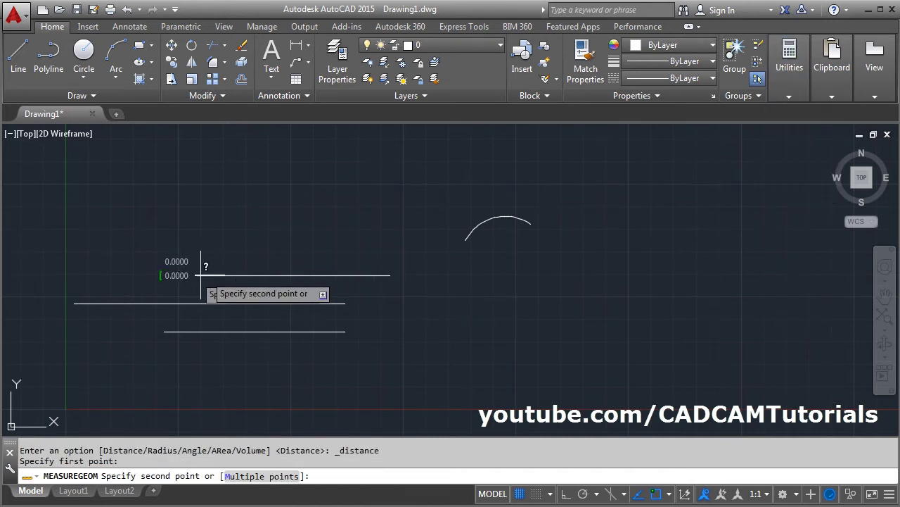
{"action": "left_click", "coordinate": [375, 275]}
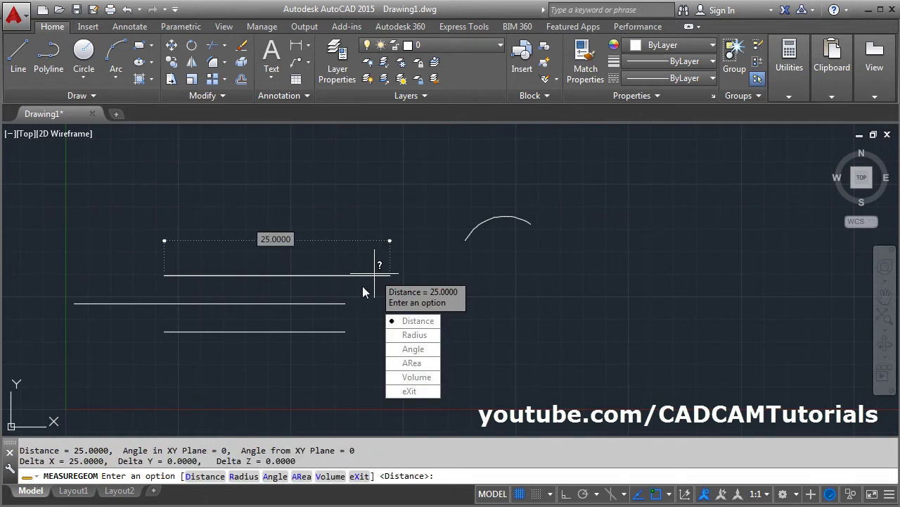
{"action": "key", "text": "Escape"}
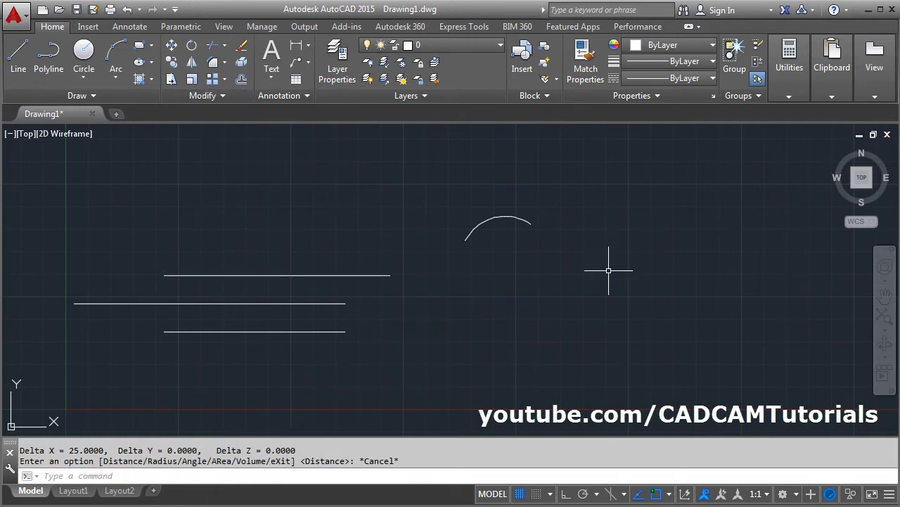
Resize the arc to a total length of 10 with LENGTHEN's Total option.
{"action": "left_click", "coordinate": [222, 95]}
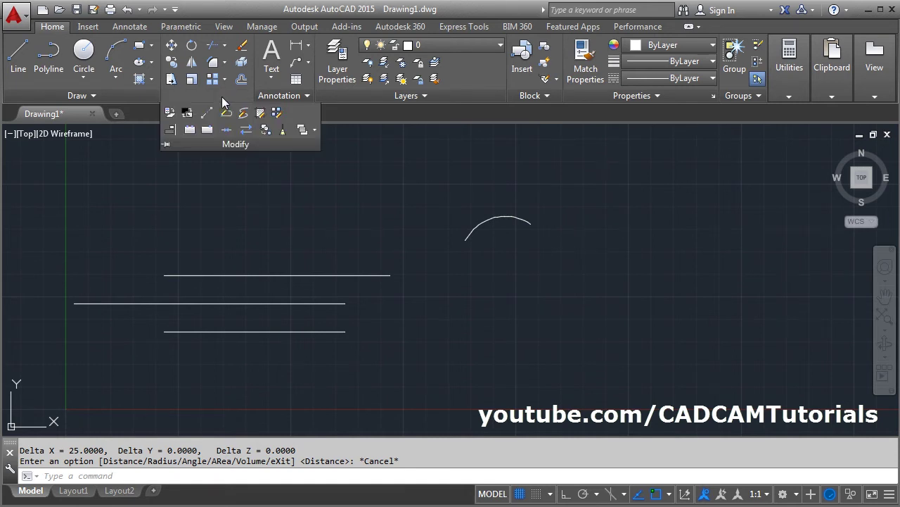
{"action": "left_click", "coordinate": [206, 117]}
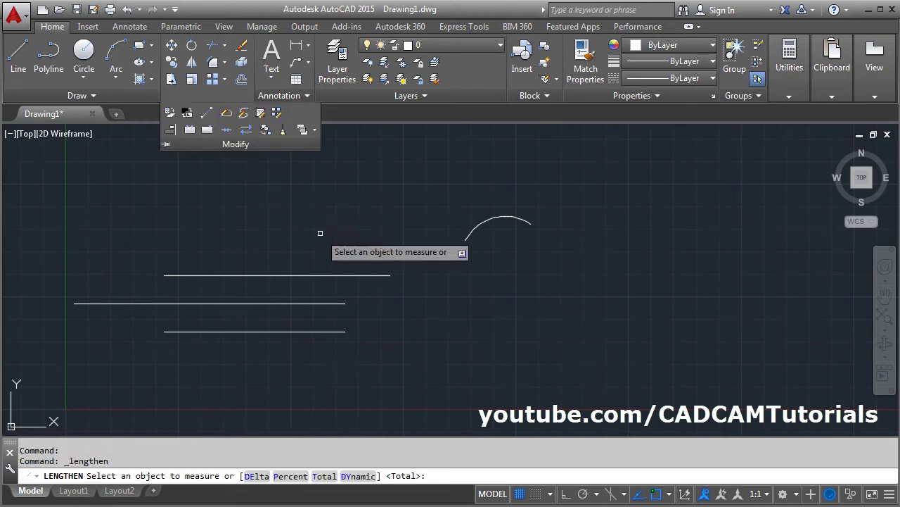
{"action": "left_click", "coordinate": [321, 476]}
{"action": "type", "text": "10"}
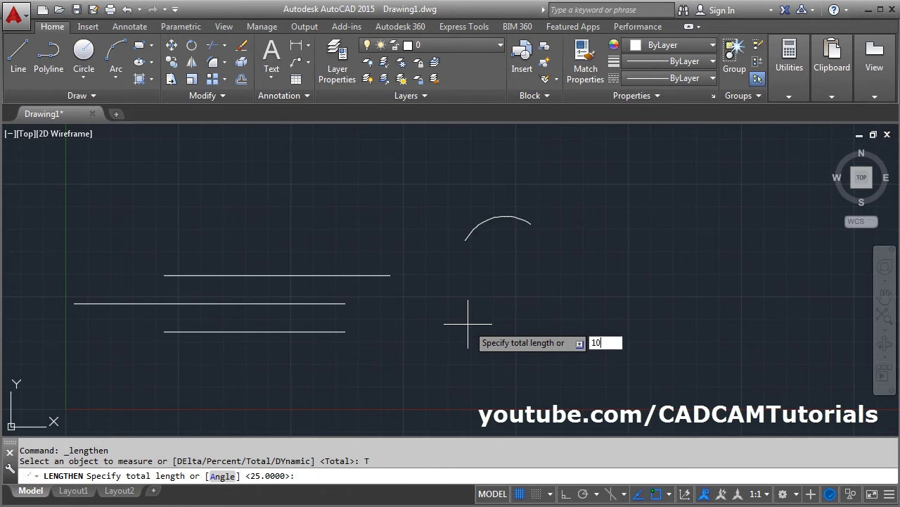
{"action": "key", "text": "Return"}
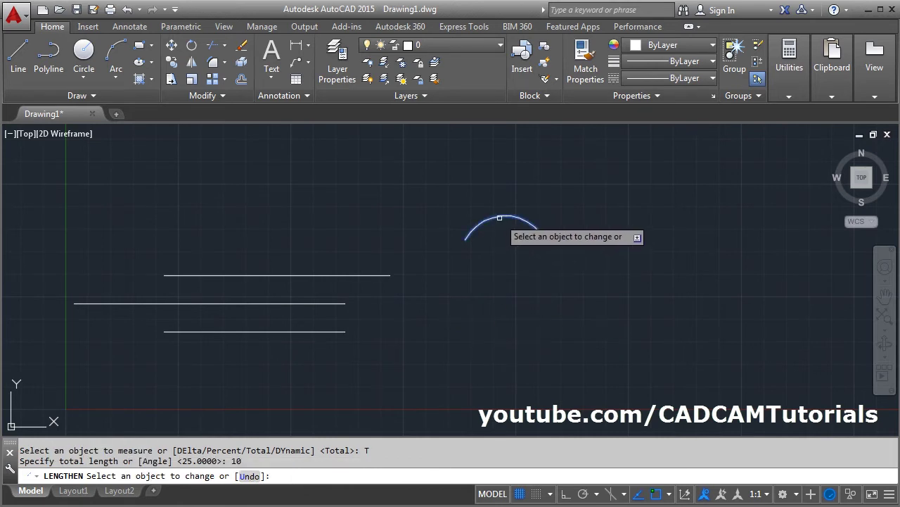
{"action": "left_click", "coordinate": [515, 220]}
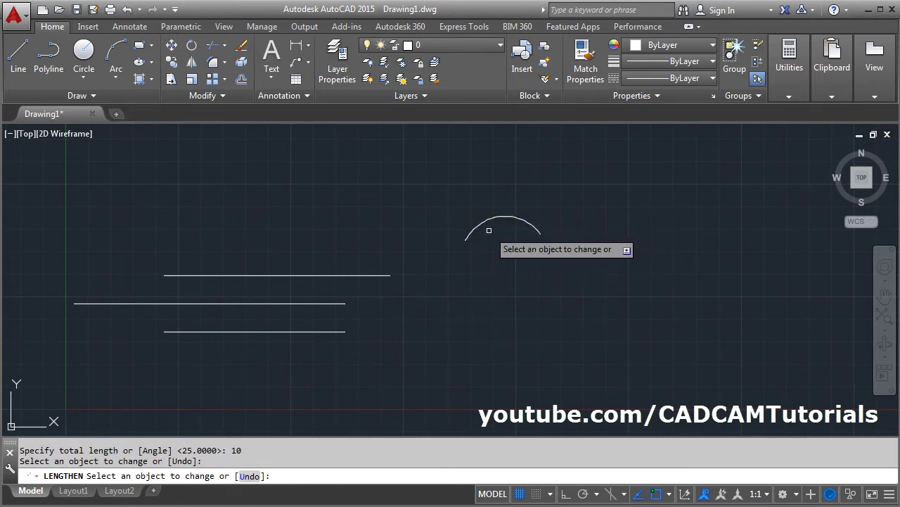
{"action": "key", "text": "Escape"}
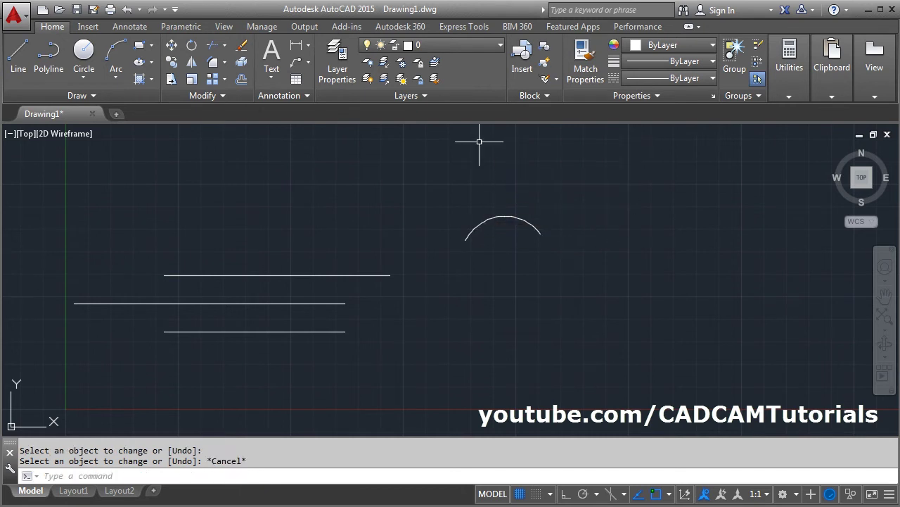
Place an Arc Length dimension reading 10.0000 above the arc.
{"action": "left_click", "coordinate": [309, 45]}
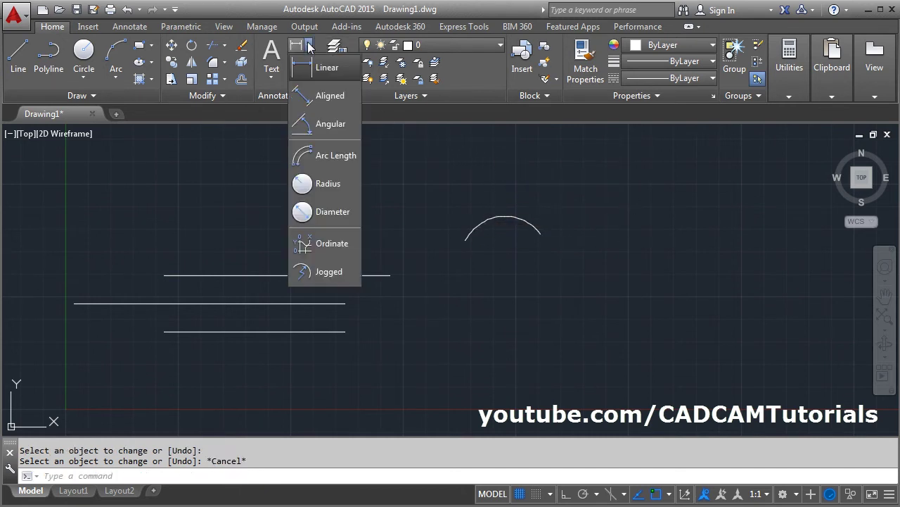
{"action": "left_click", "coordinate": [336, 155]}
{"action": "left_click", "coordinate": [492, 217]}
{"action": "left_click", "coordinate": [491, 201]}
{"action": "scroll", "coordinate": [491, 201], "scroll_direction": "up", "scroll_amount": 10}
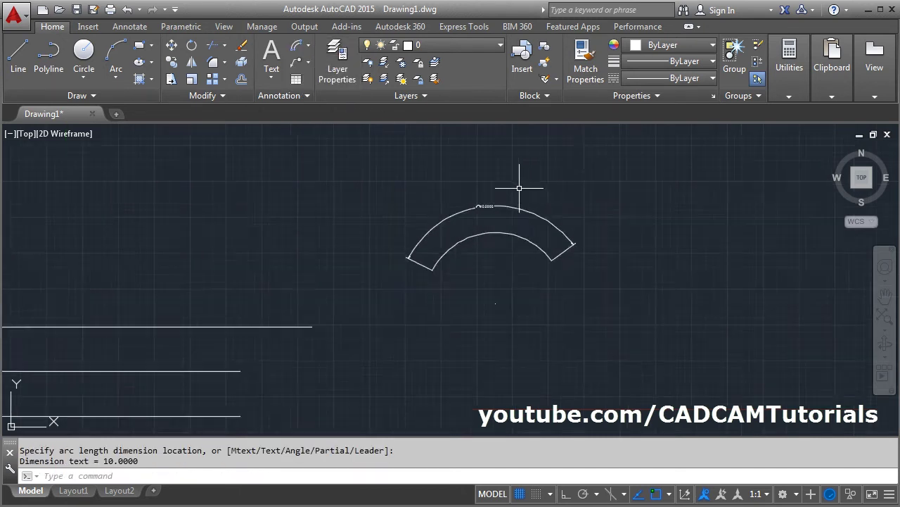
{"action": "scroll", "coordinate": [439, 202], "scroll_direction": "down", "scroll_amount": 5}
{"action": "scroll", "coordinate": [439, 202], "scroll_direction": "down", "scroll_amount": 5}
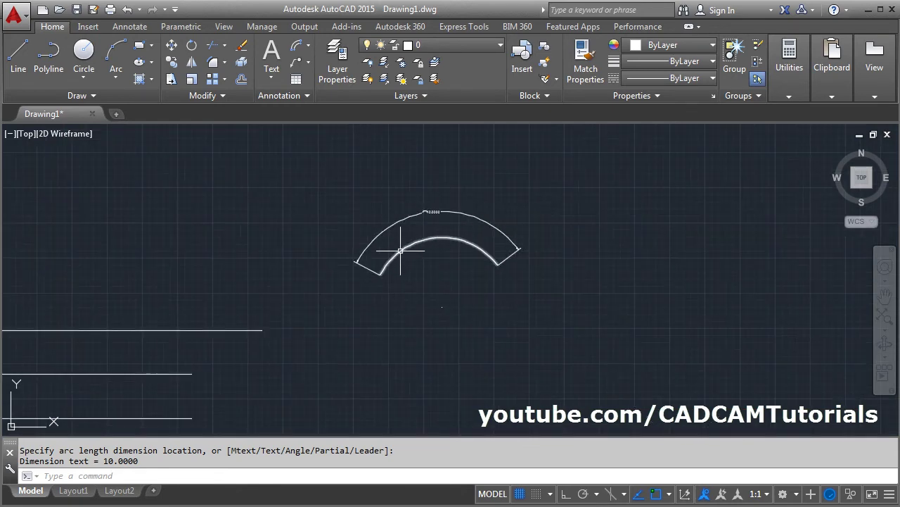
{"action": "middle_click_drag", "start_coordinate": [349, 293], "coordinate": [439, 279]}
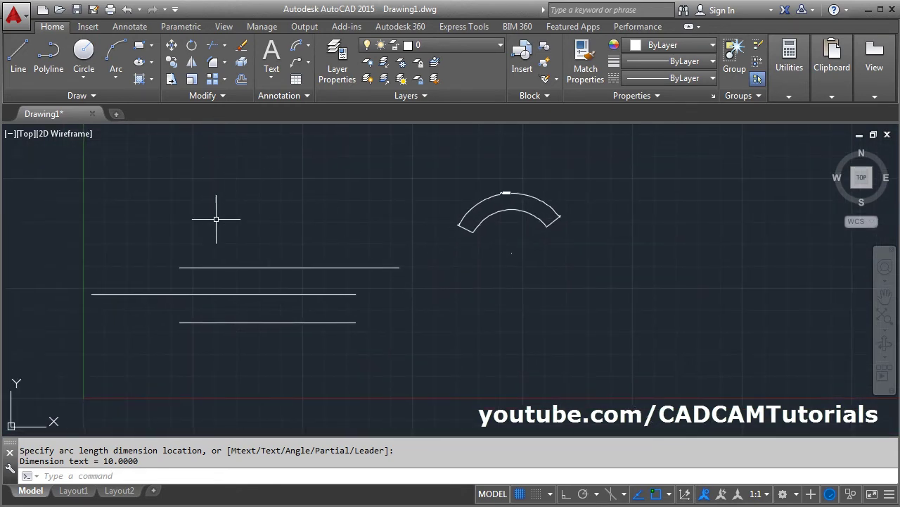
{"action": "left_click", "coordinate": [204, 95]}
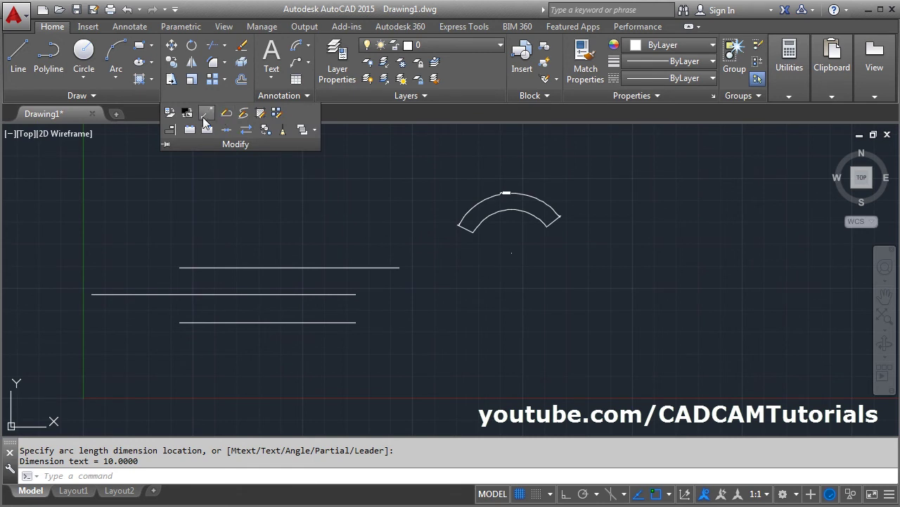
Dynamically stretch the top and middle lines to new end points further right.
{"action": "left_click", "coordinate": [206, 112]}
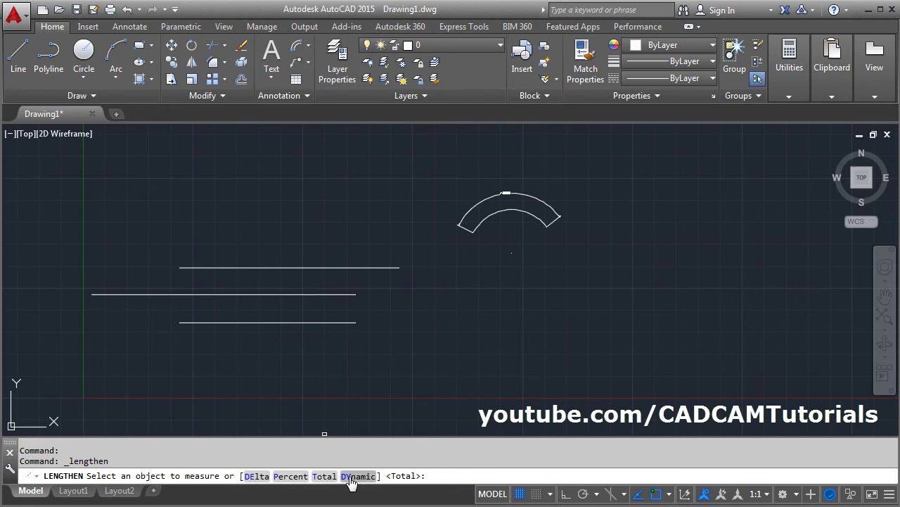
{"action": "left_click", "coordinate": [358, 476]}
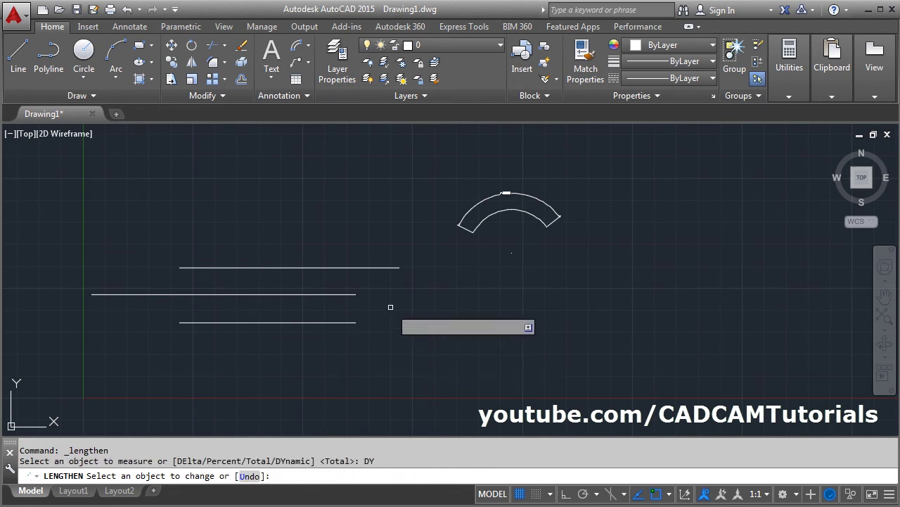
{"action": "left_click", "coordinate": [370, 268]}
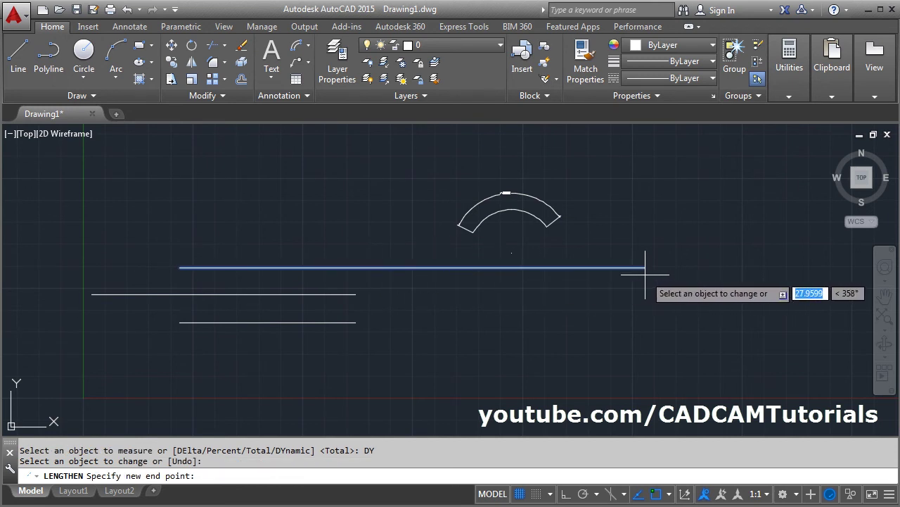
{"action": "left_click", "coordinate": [655, 278]}
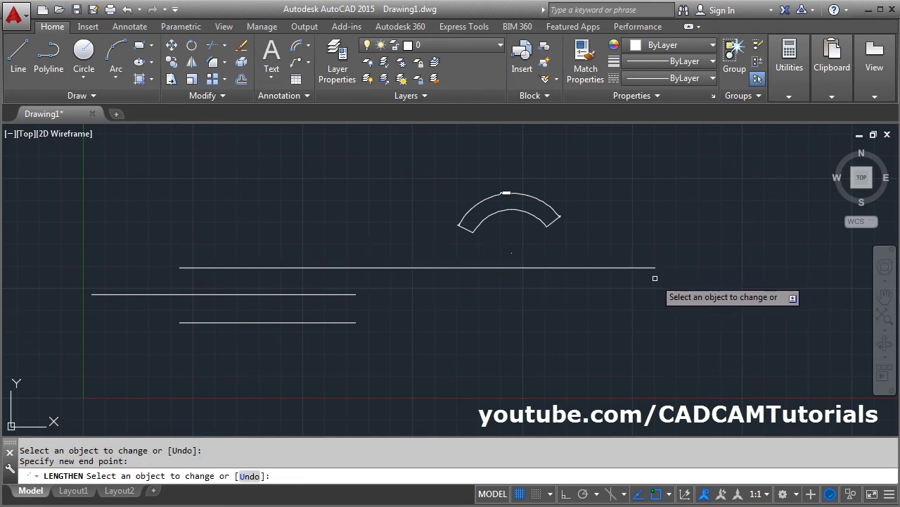
{"action": "scroll", "coordinate": [640, 287], "scroll_direction": "down", "scroll_amount": 2}
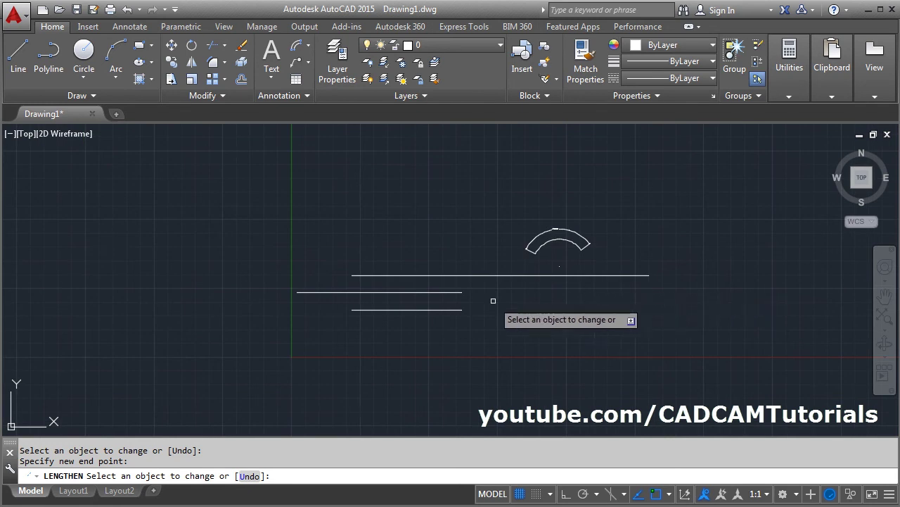
{"action": "scroll", "coordinate": [535, 302], "scroll_direction": "up", "scroll_amount": 4}
{"action": "left_click", "coordinate": [320, 282]}
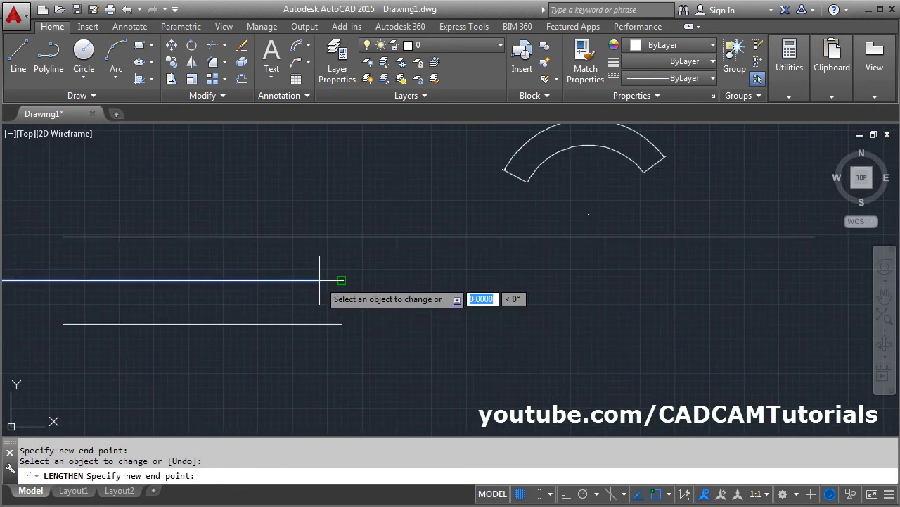
{"action": "left_click", "coordinate": [502, 281]}
Dynamically extend both ends of the inner arc downward.
{"action": "left_click", "coordinate": [541, 170]}
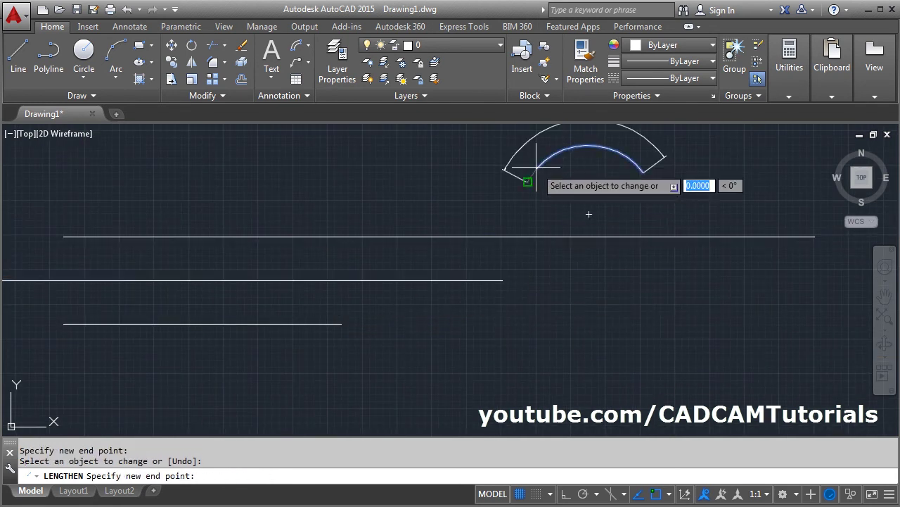
{"action": "left_click", "coordinate": [512, 213]}
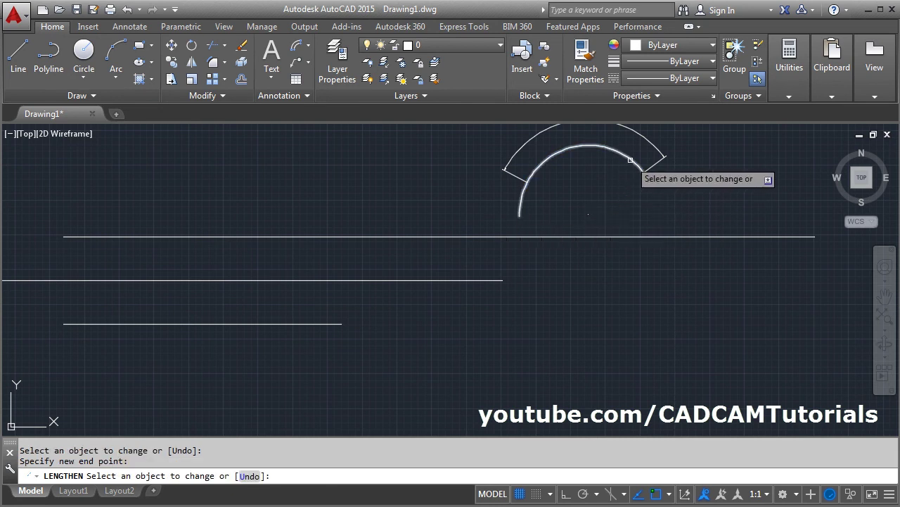
{"action": "left_click", "coordinate": [634, 162]}
{"action": "left_click", "coordinate": [648, 202]}
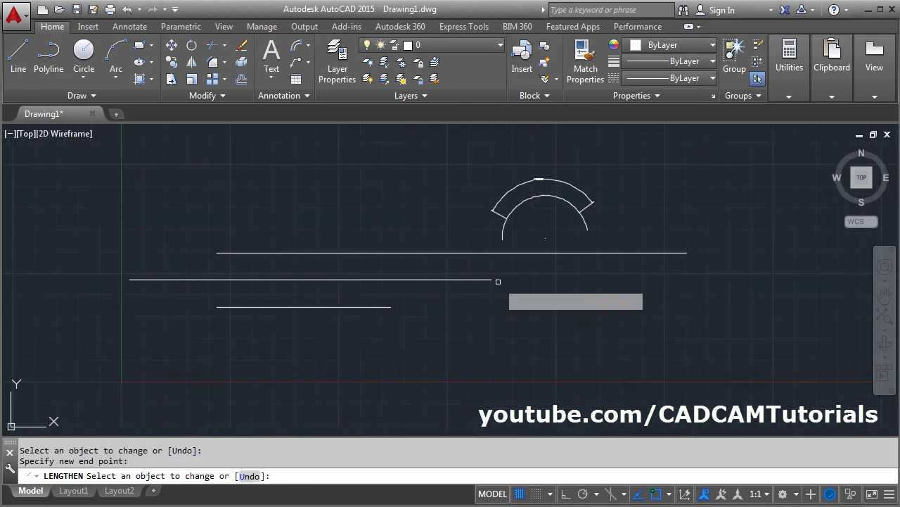
{"action": "scroll", "coordinate": [504, 267], "scroll_direction": "up", "scroll_amount": 3}
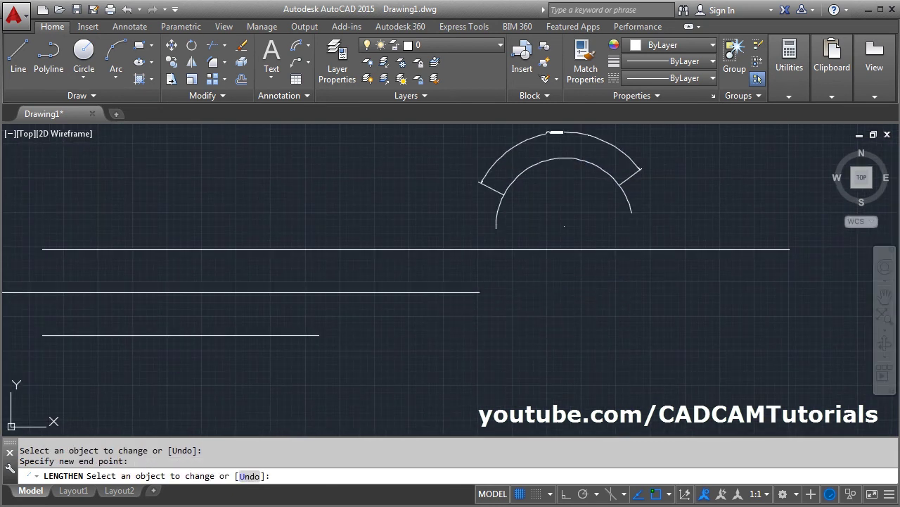
{"action": "key", "text": "Escape"}
{"action": "key", "text": "Return"}
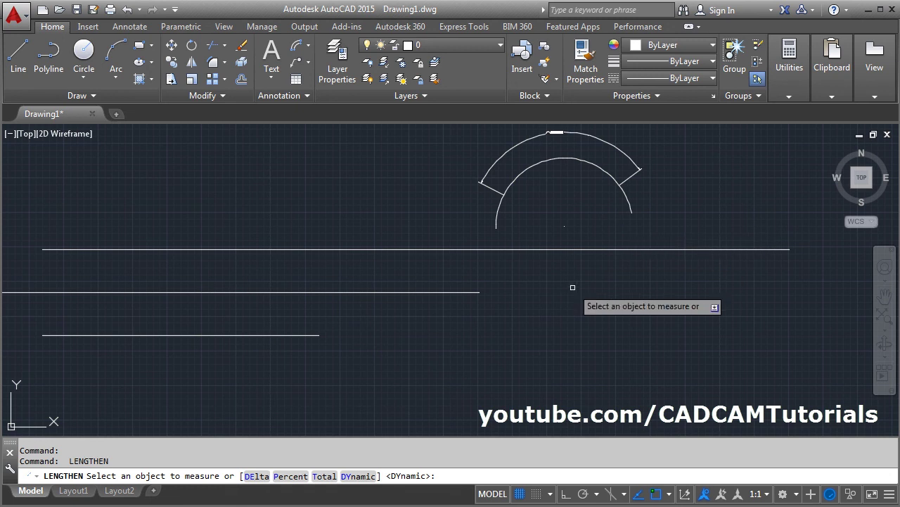
Use LENGTHEN's Delta Angle option with 10 degrees to extend the inner arc at one end.
{"action": "left_click", "coordinate": [256, 476]}
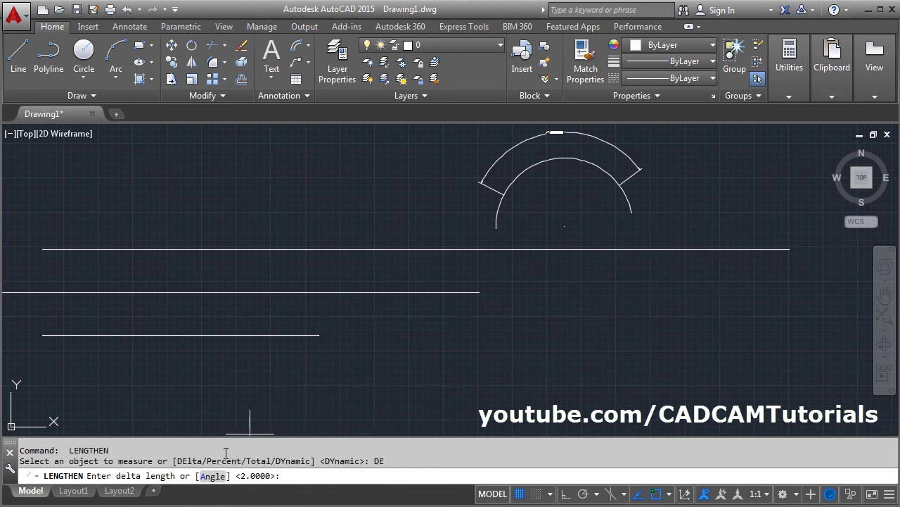
{"action": "left_click", "coordinate": [212, 476]}
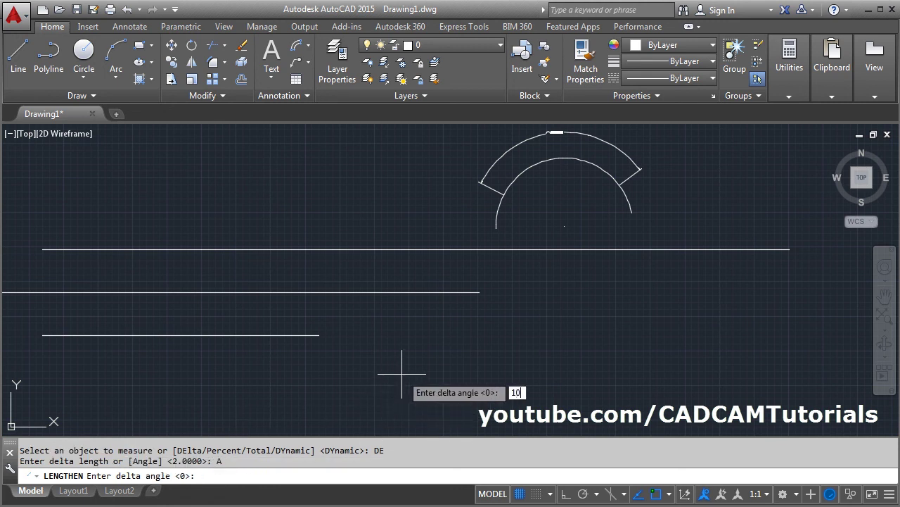
{"action": "key", "text": "Return"}
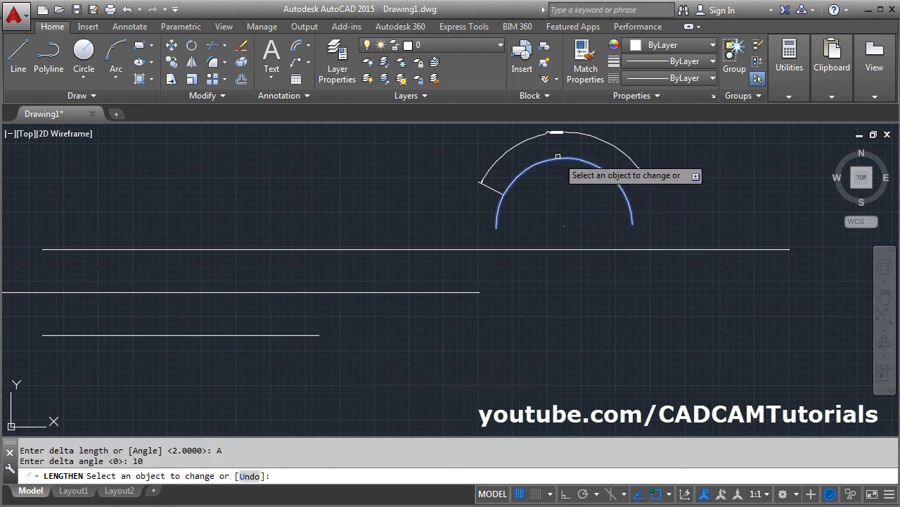
{"action": "left_click", "coordinate": [558, 157]}
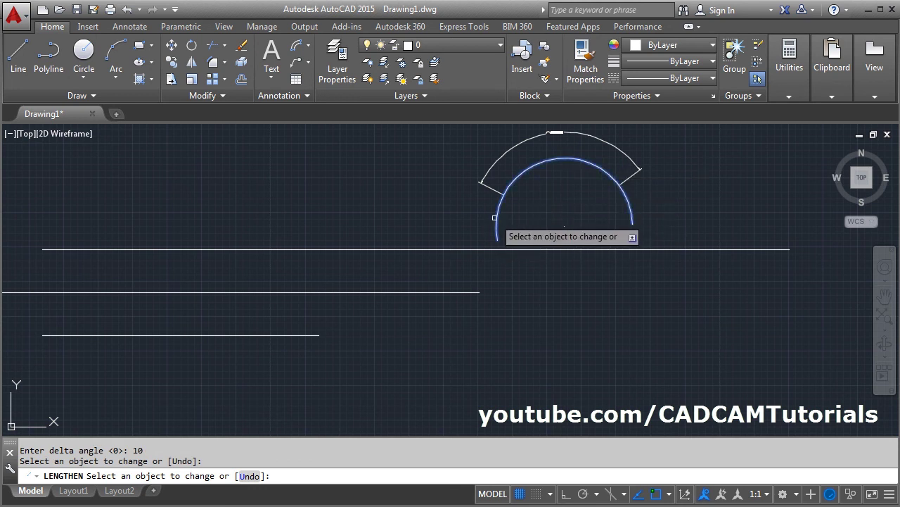